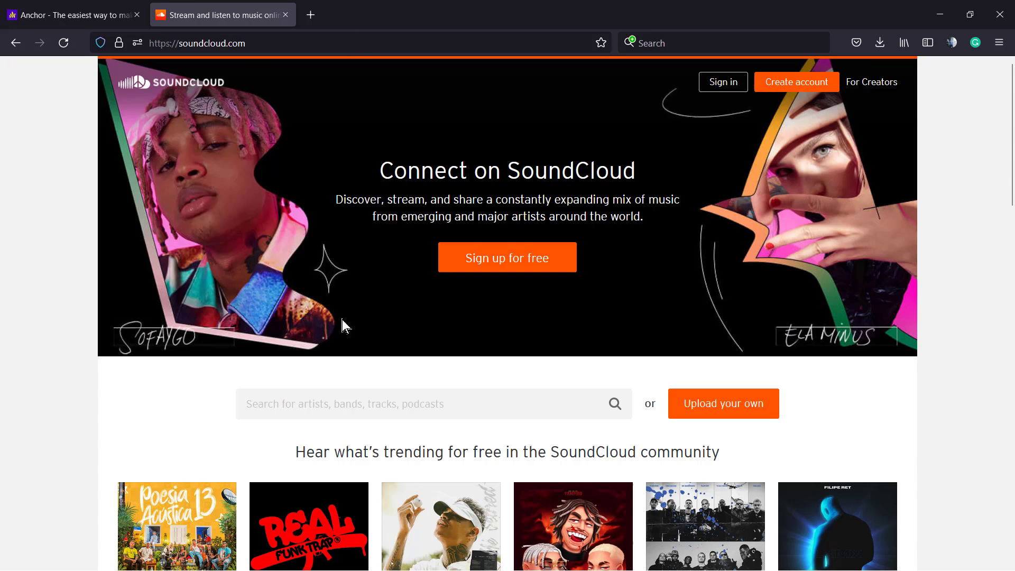
click(126, 11)
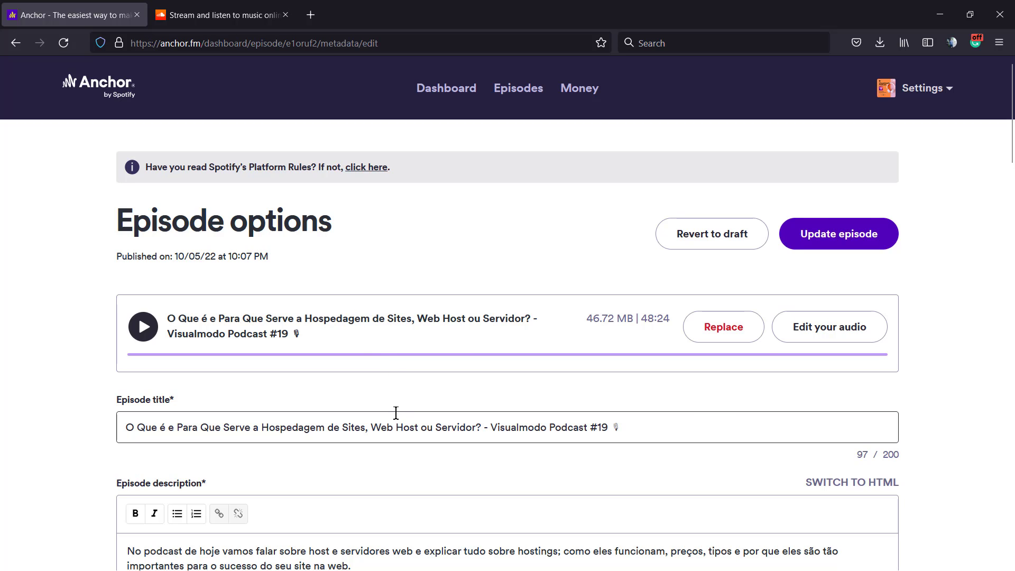
click(235, 11)
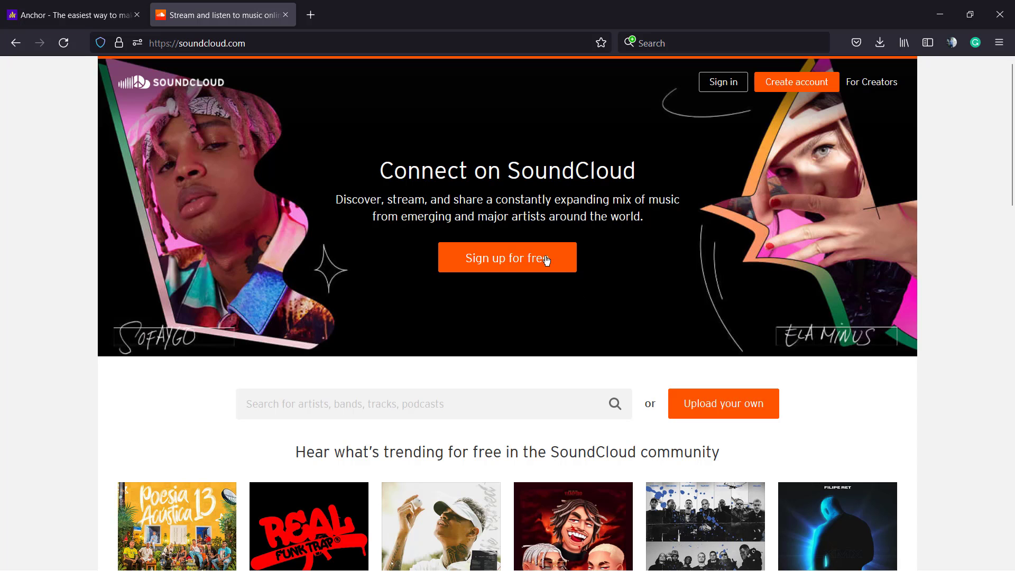
- Sign in to SoundCloud by entering and submitting the account email
click(743, 86)
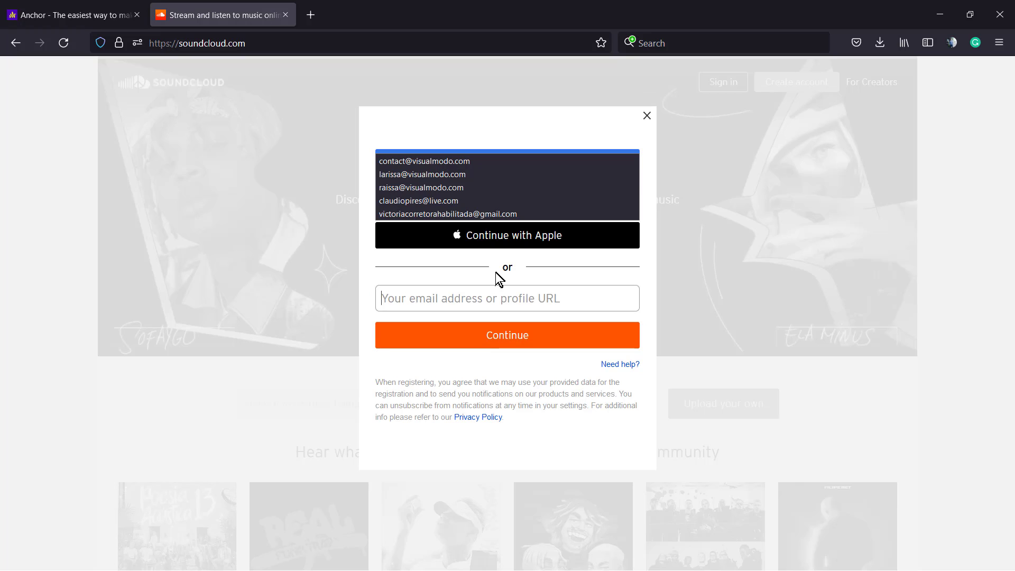
click(306, 312)
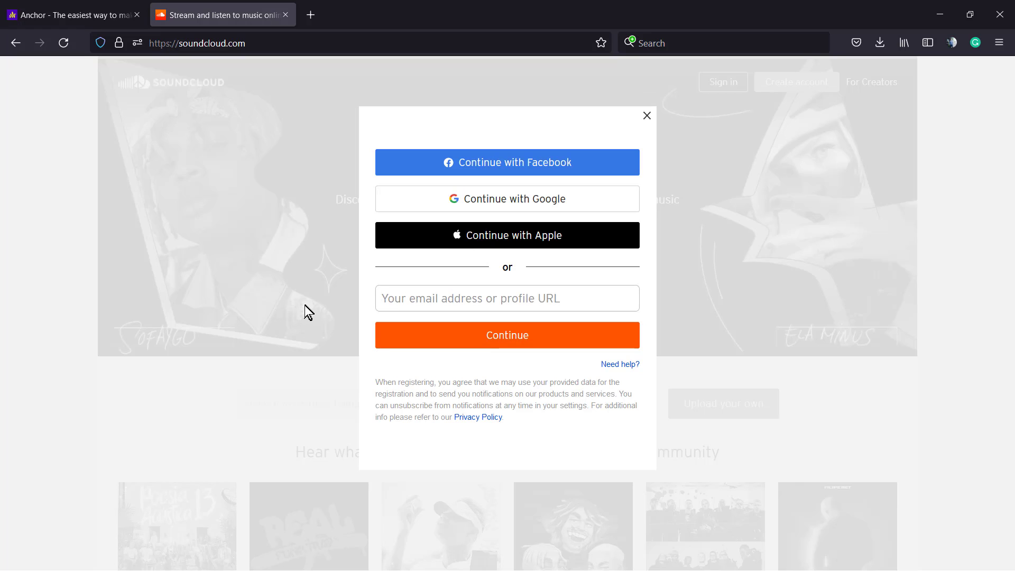
click(467, 300)
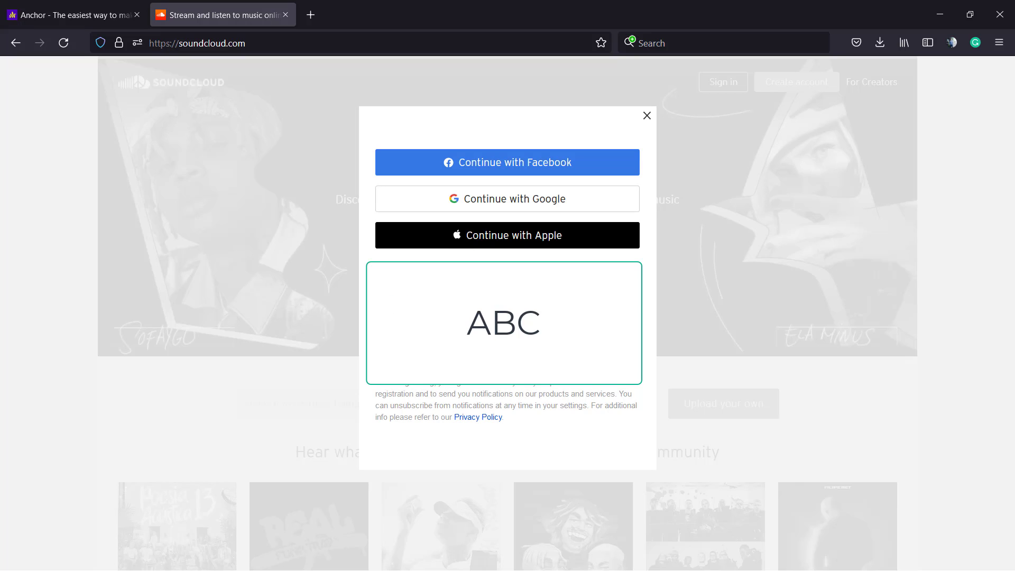
key(Return)
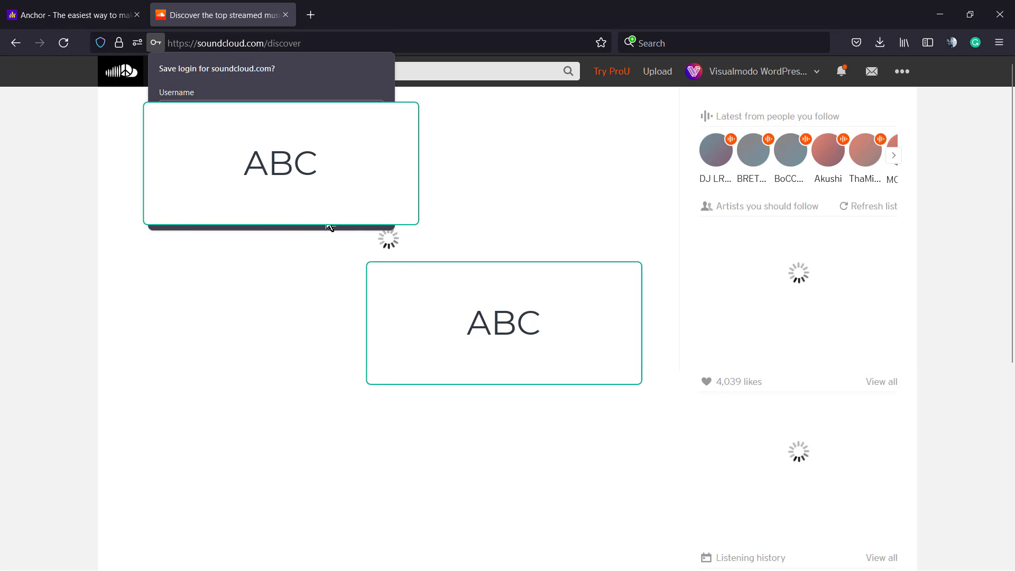
- Return to Discover and open the Visualmodo WordPress Themes profile with its recent reposts
click(170, 429)
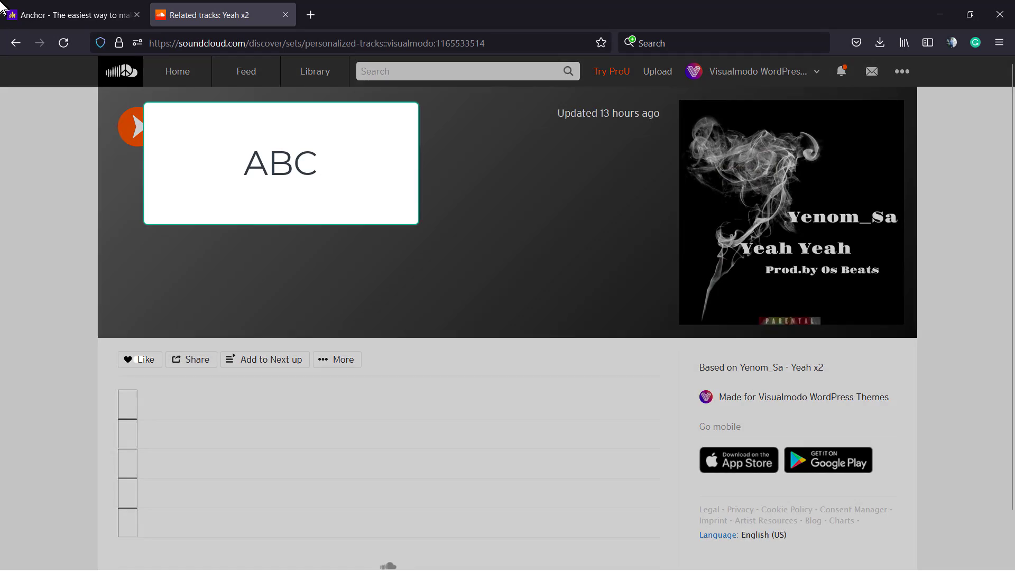
click(16, 43)
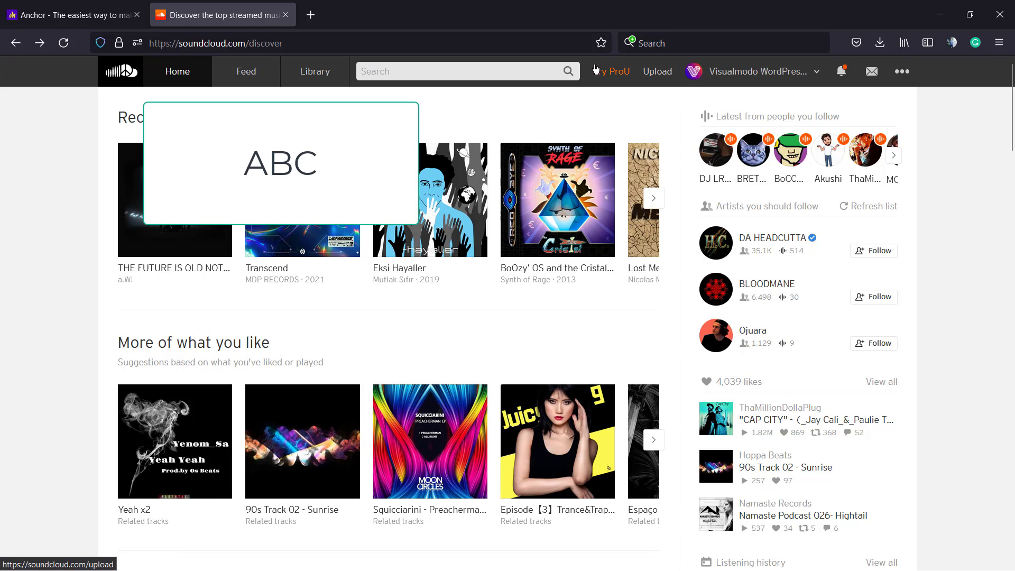
click(725, 79)
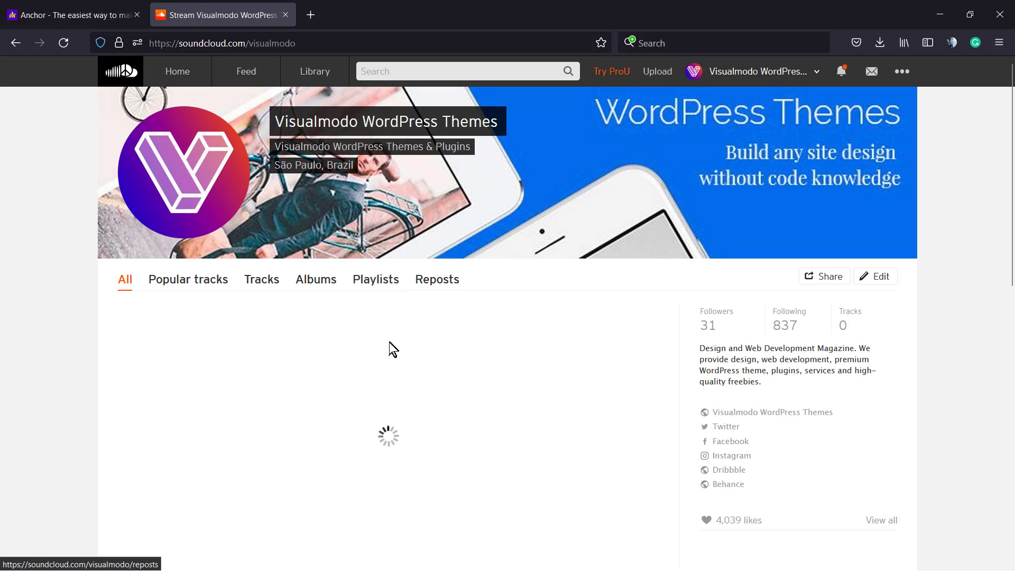
scroll(401, 319, down, 3)
scroll(399, 313, up, 4)
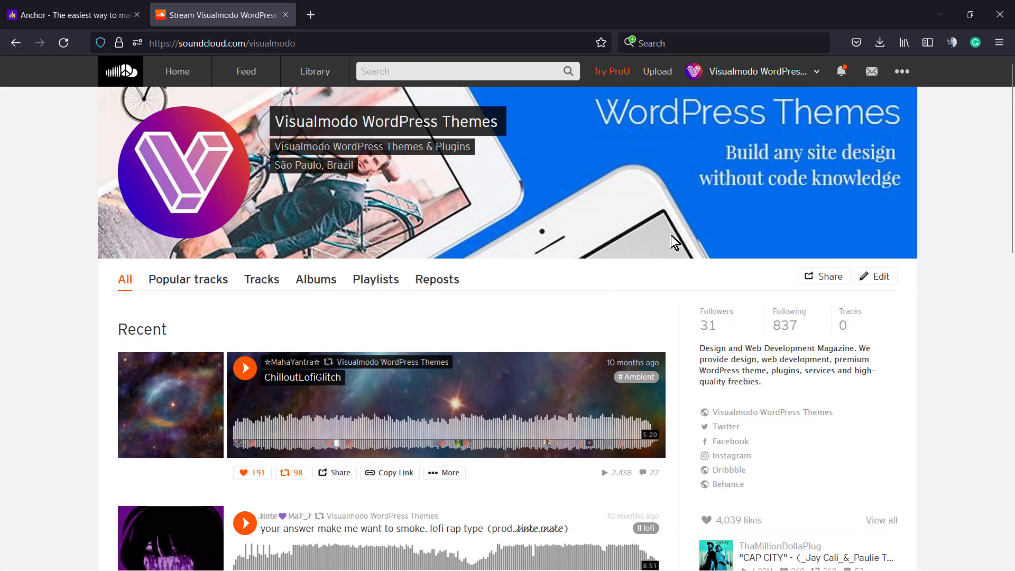
mouse_move(199, 207)
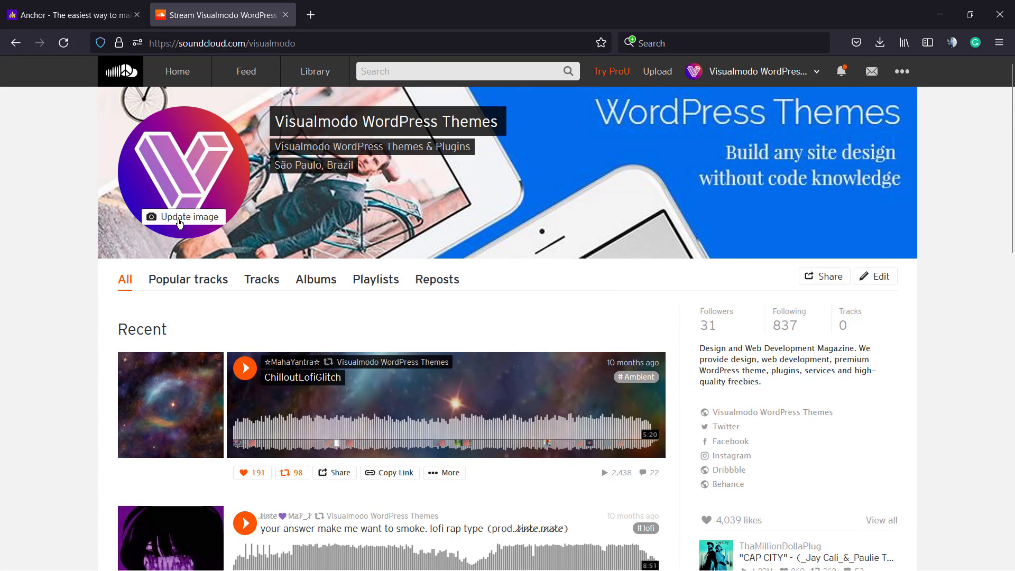
mouse_move(846, 221)
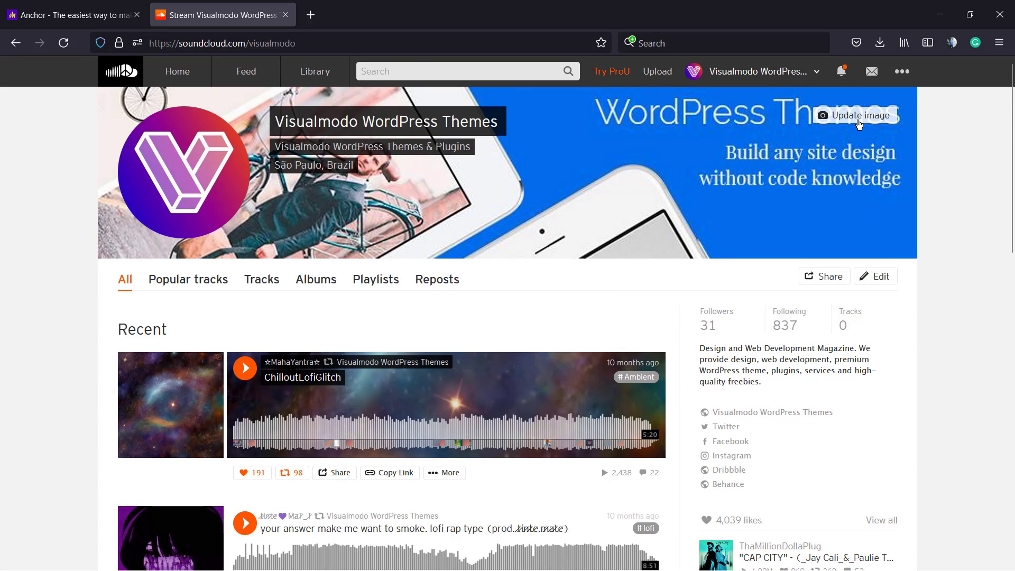
- Bring up the Content settings and select the RSS feed address (Technology, English)
click(800, 80)
click(906, 78)
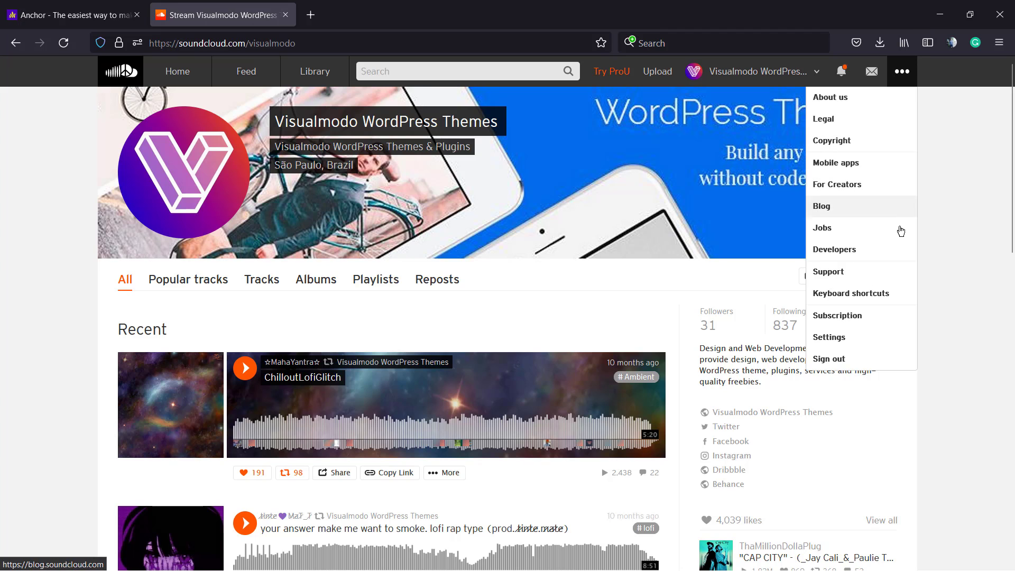
click(840, 339)
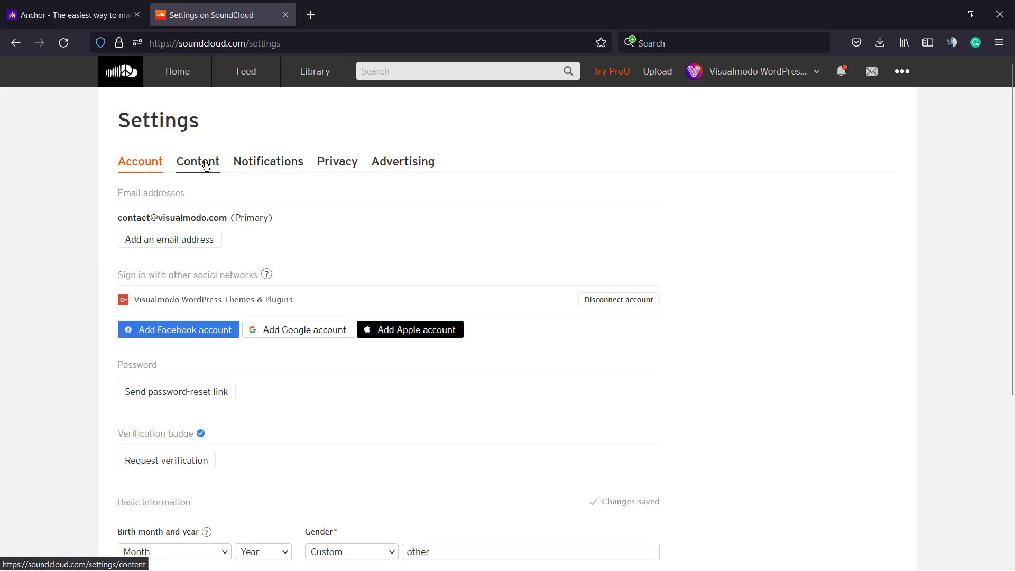
click(205, 165)
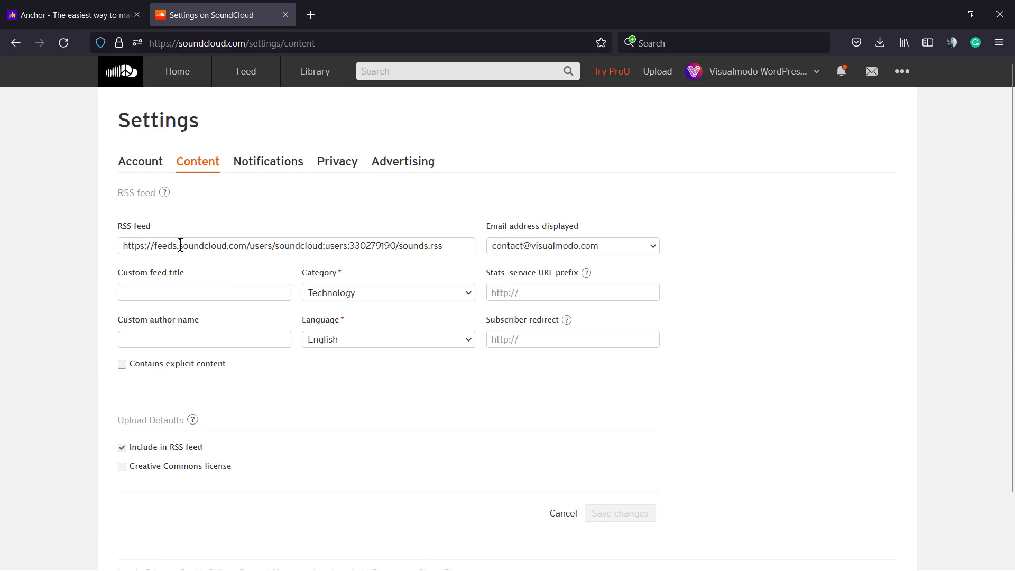
click(246, 247)
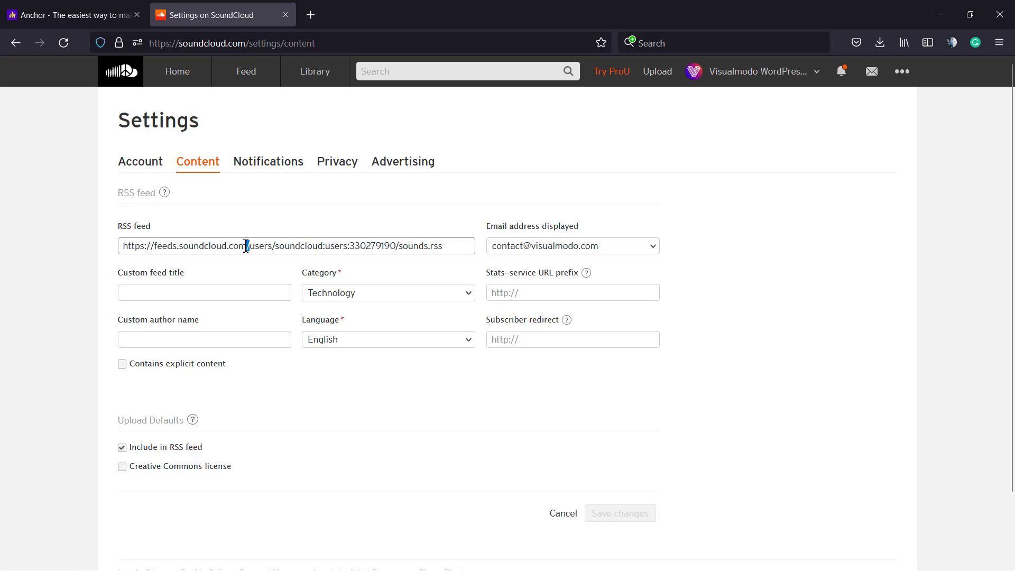
key(ctrl+a)
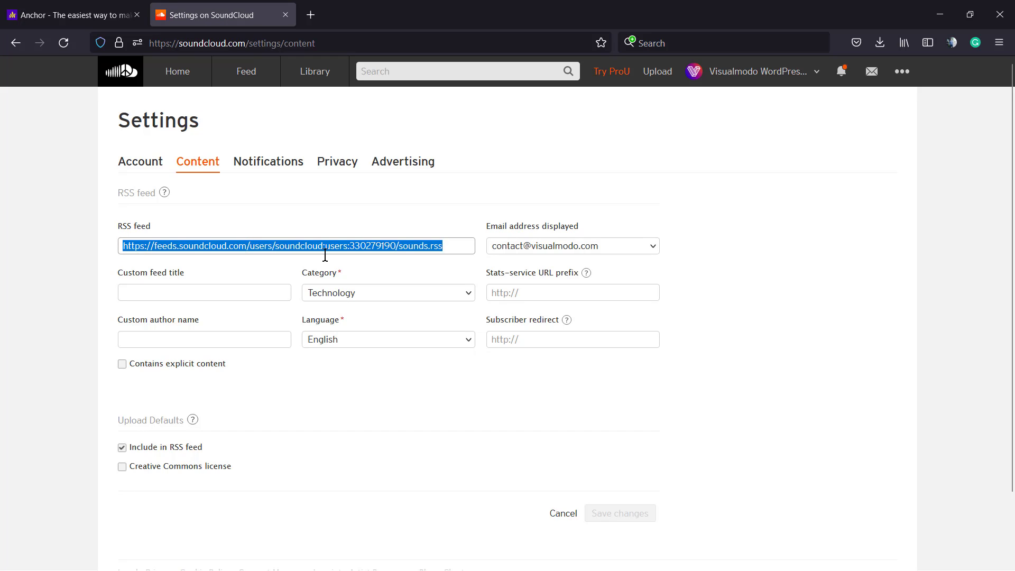
click(394, 274)
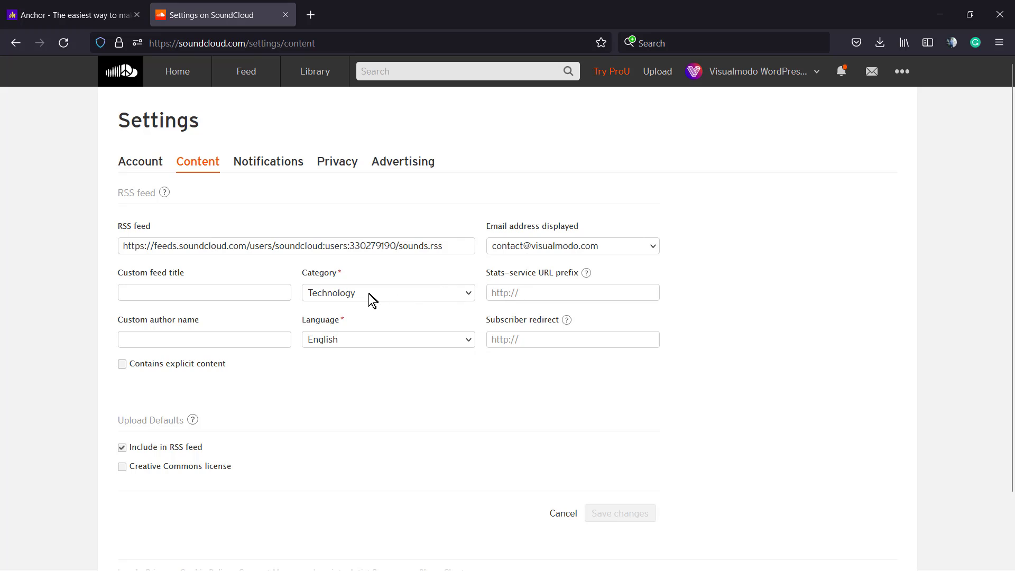
- Change the RSS feed language to Portuguese
click(364, 341)
scroll(389, 264, down, 5)
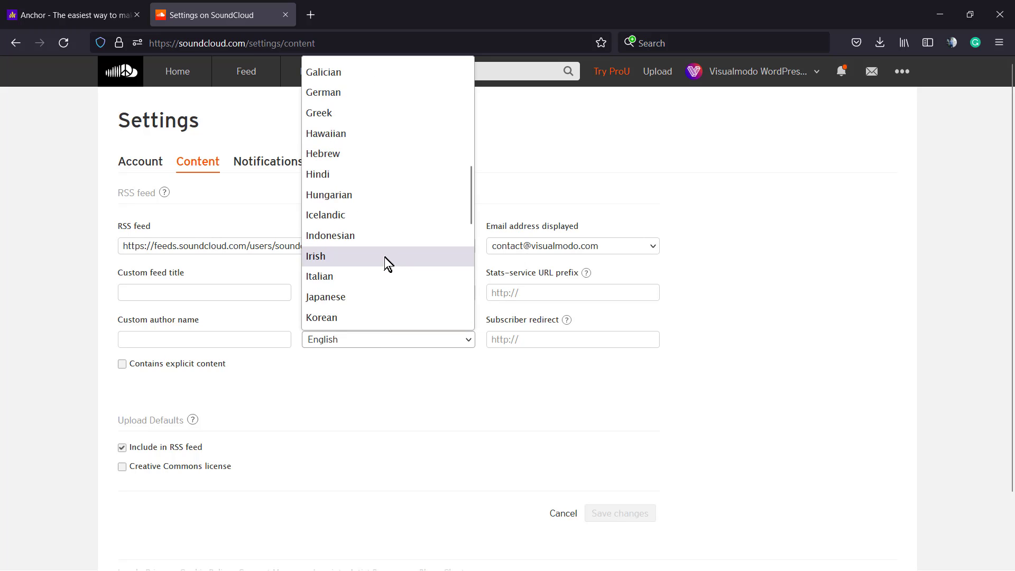
scroll(389, 265, down, 5)
scroll(388, 263, up, 10)
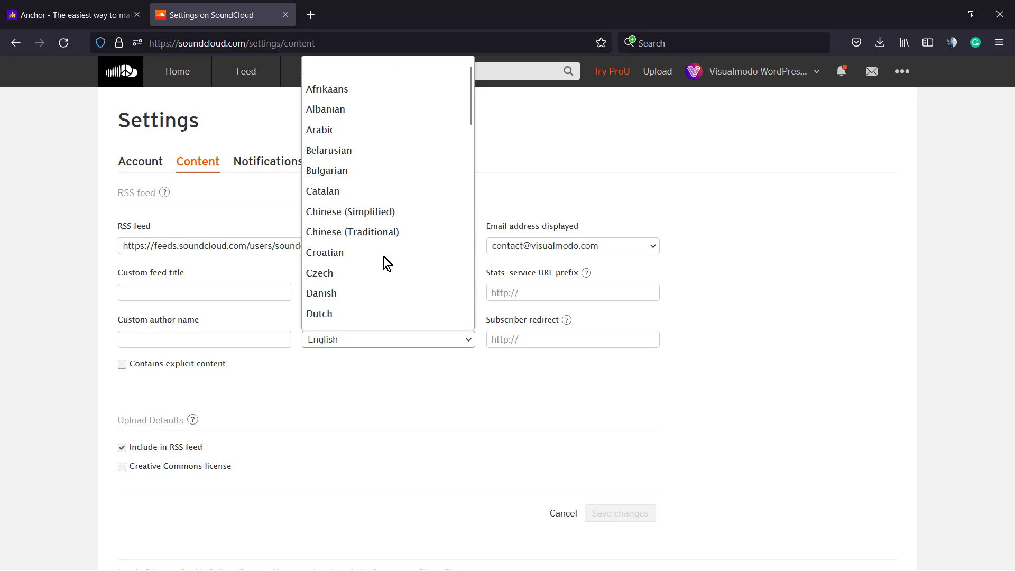
scroll(387, 263, down, 10)
scroll(383, 263, up, 10)
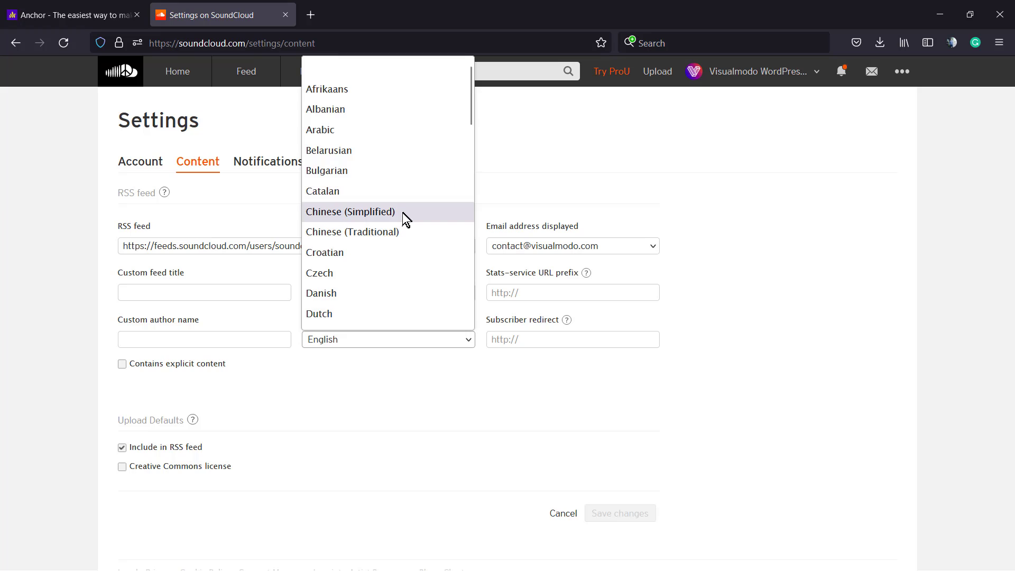
scroll(398, 211, down, 5)
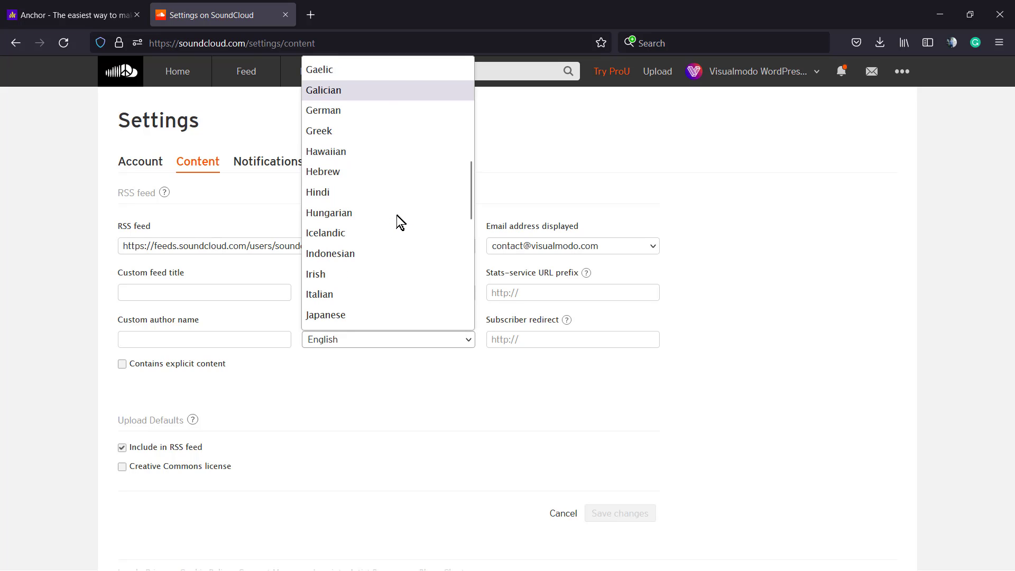
scroll(396, 215, down, 2)
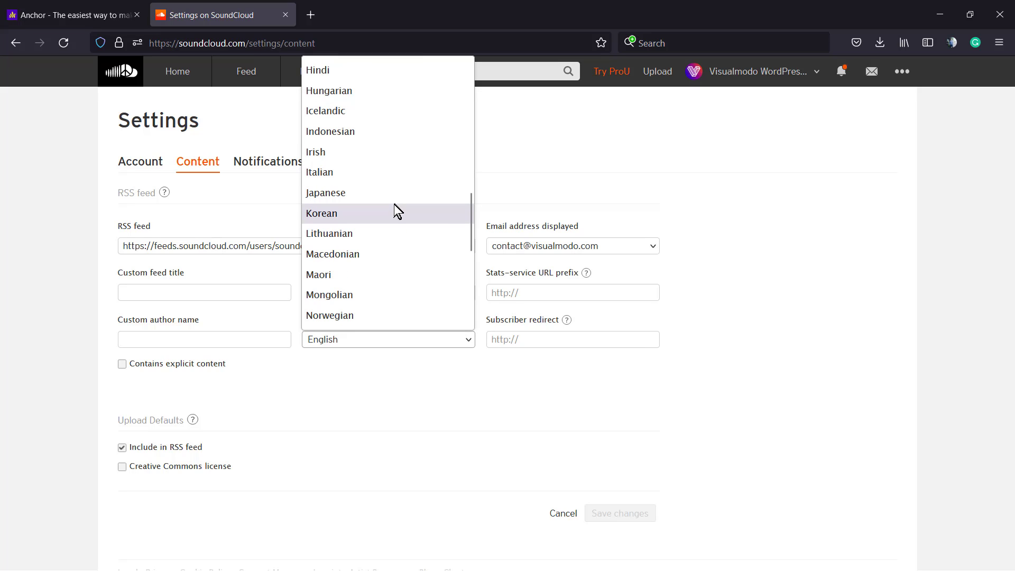
scroll(394, 206, down, 2)
scroll(392, 222, down, 2)
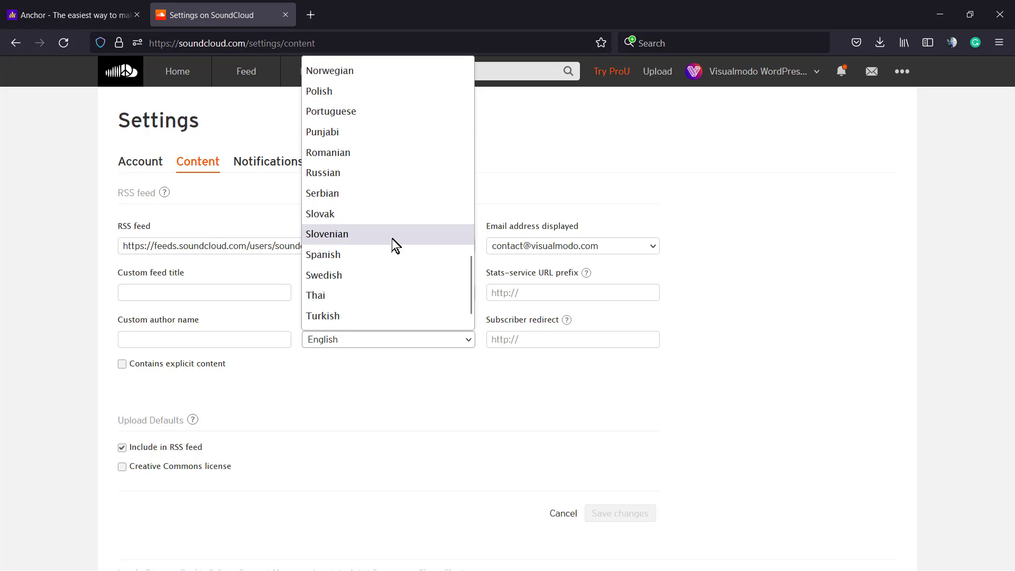
key(Down)
key(Down)
key(Down)
key(Return)
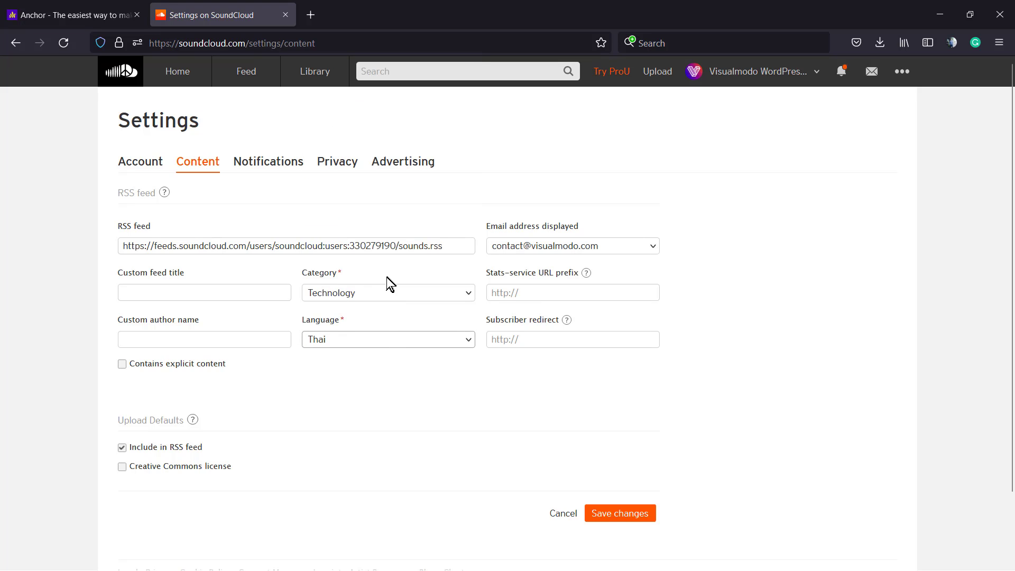
click(381, 341)
scroll(387, 255, up, 6)
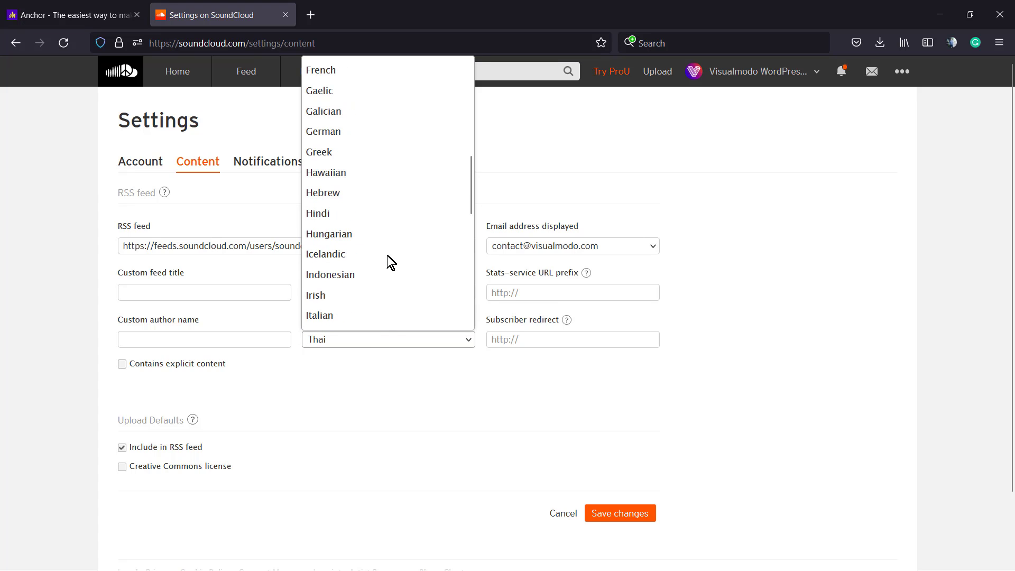
scroll(387, 255, down, 2)
scroll(385, 268, down, 2)
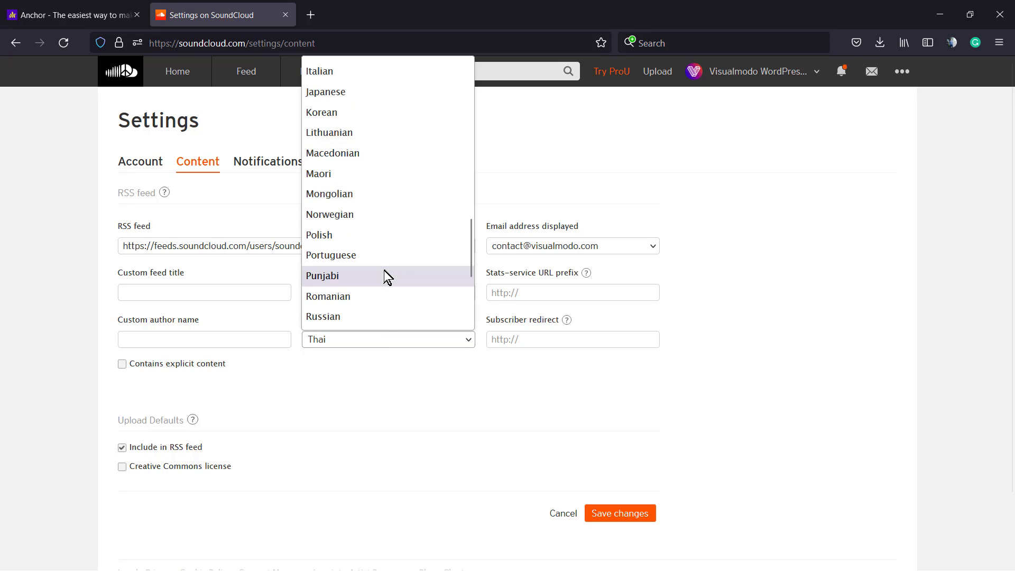
key(Escape)
key(p)
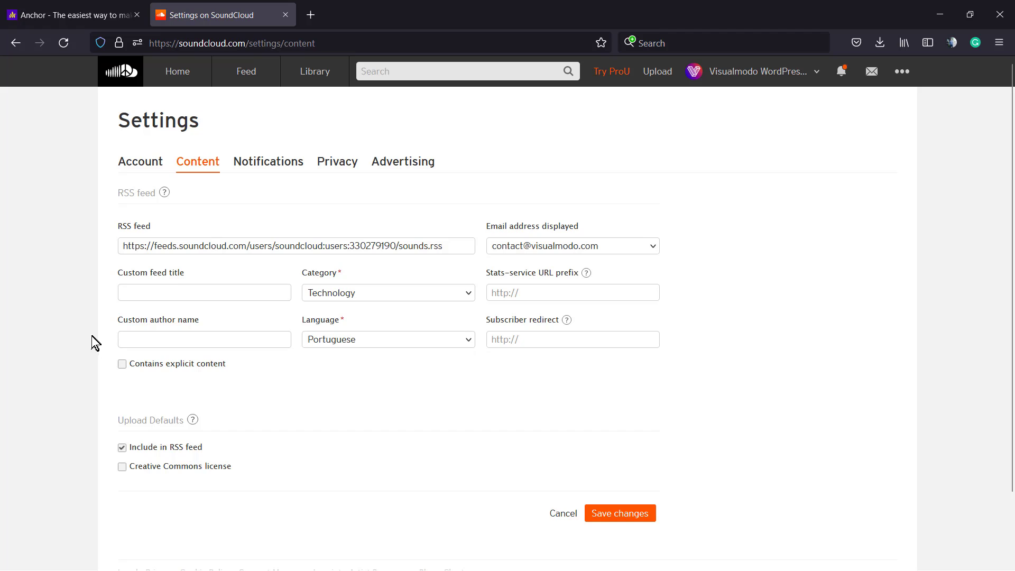
- Save the content settings and go to the Upload page
click(179, 289)
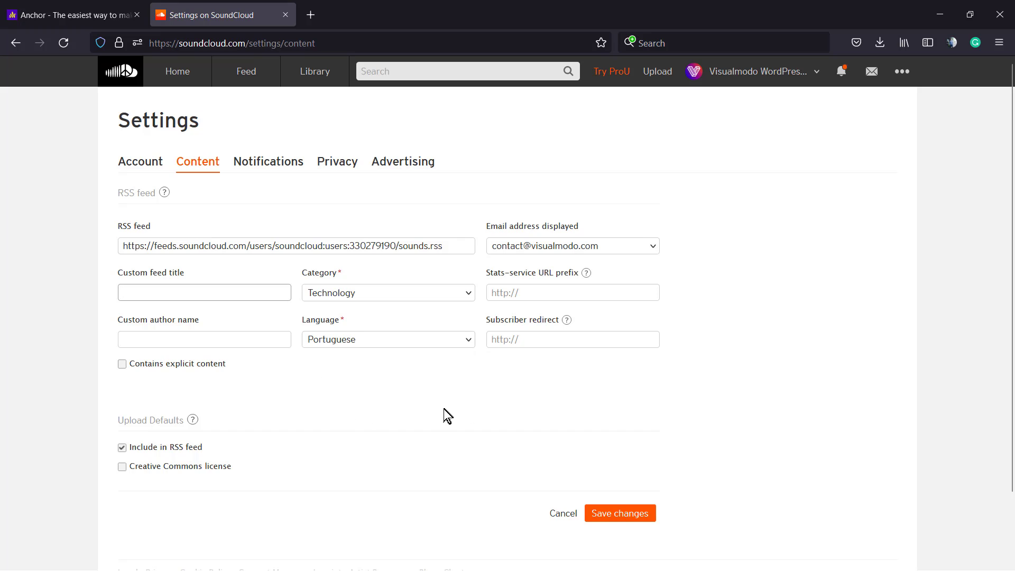
click(608, 512)
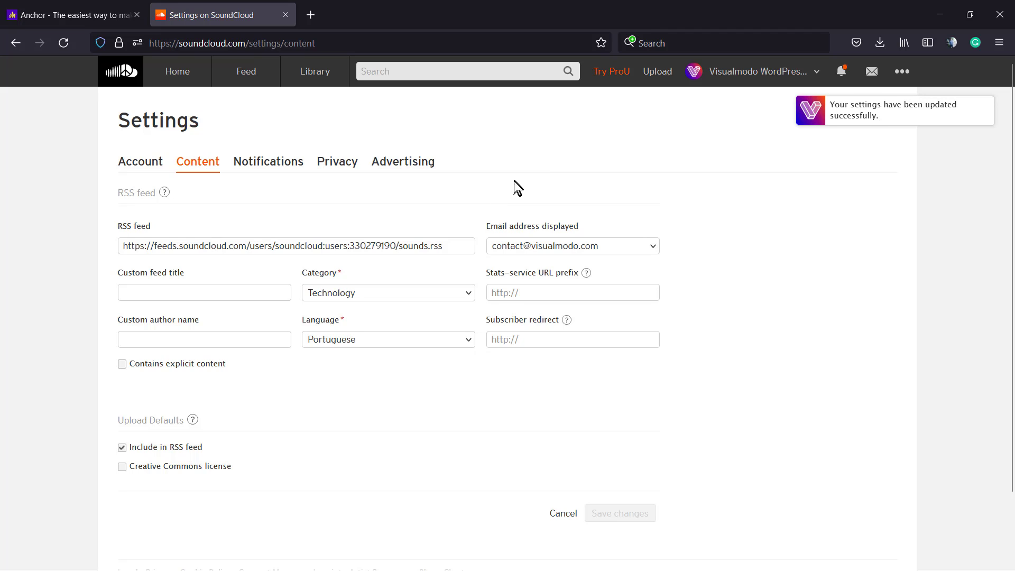
click(659, 76)
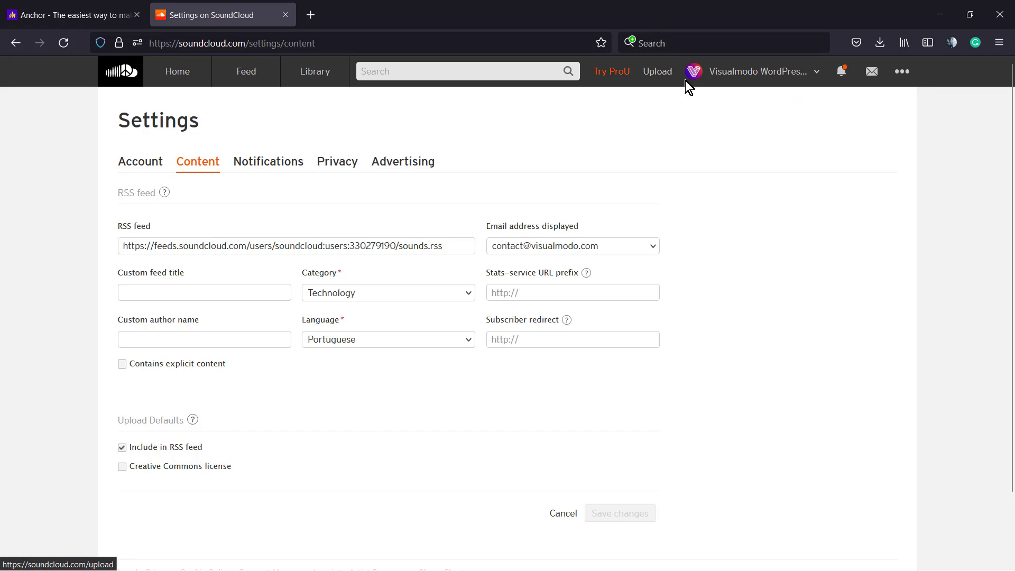
- Load the upload page and confirm 0 of the 180 free upload minutes are used
click(646, 72)
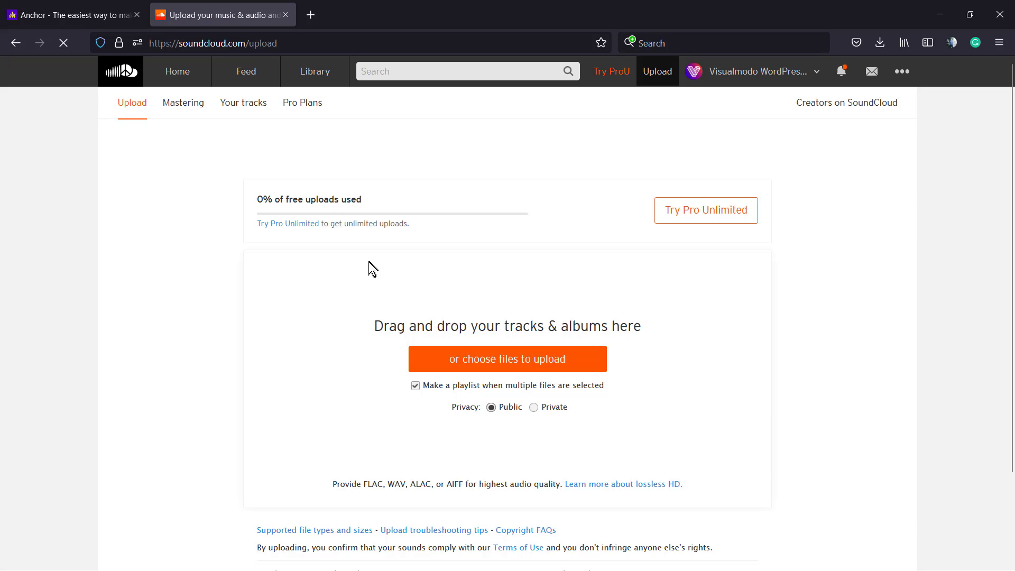
click(524, 200)
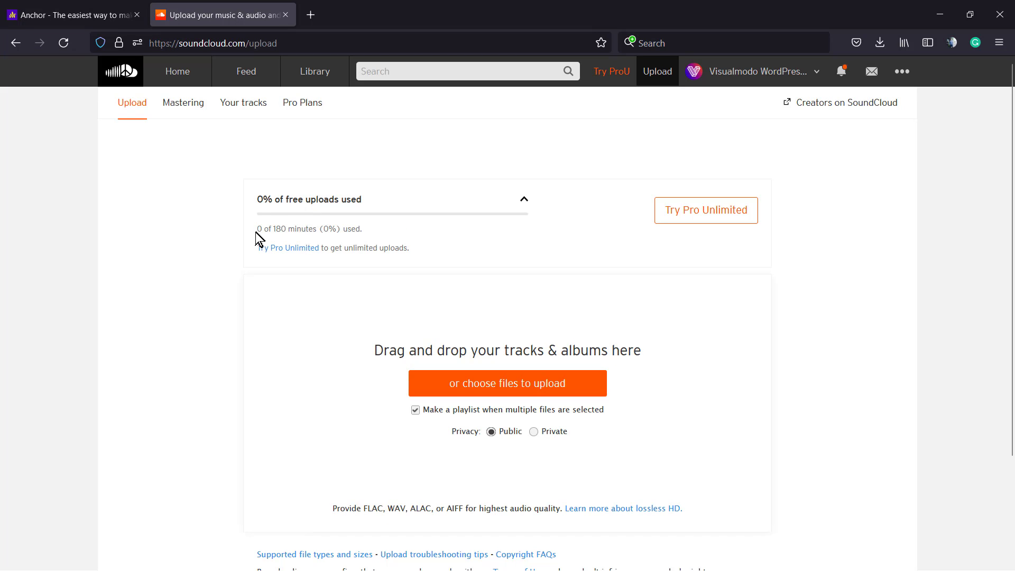
drag(271, 229, 385, 233)
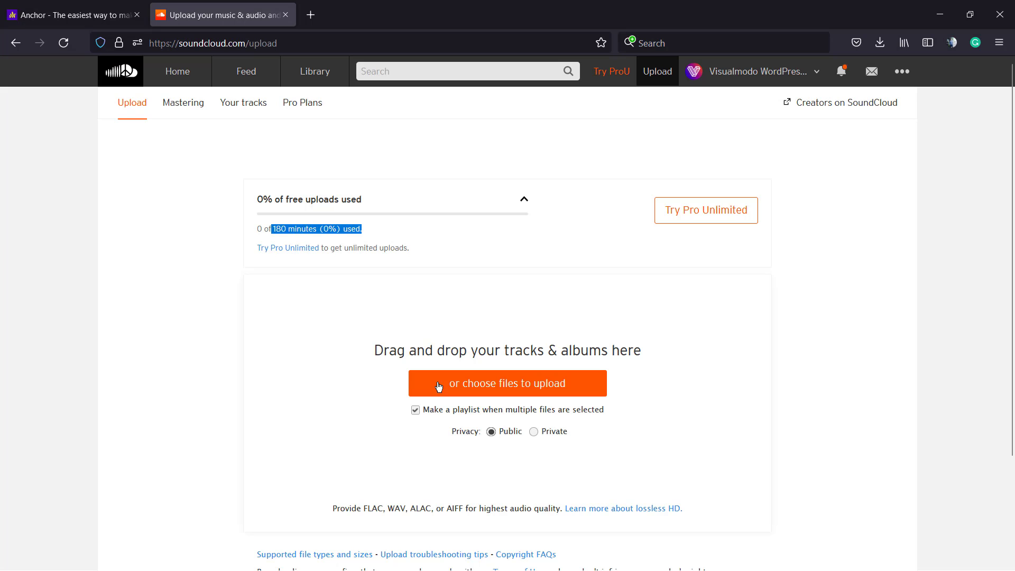
- Choose the M4A podcast episode from Downloads for upload
click(463, 385)
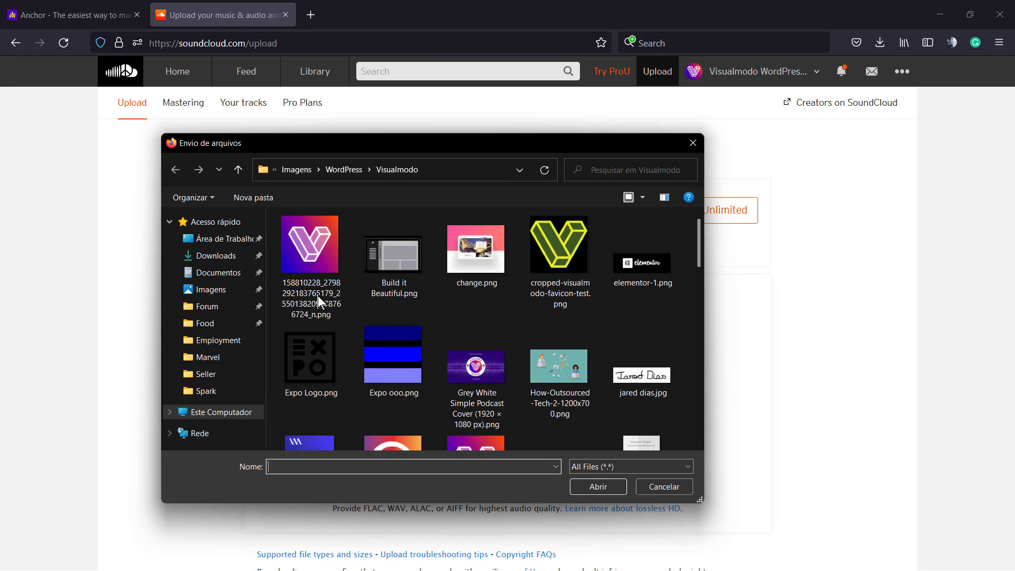
click(223, 257)
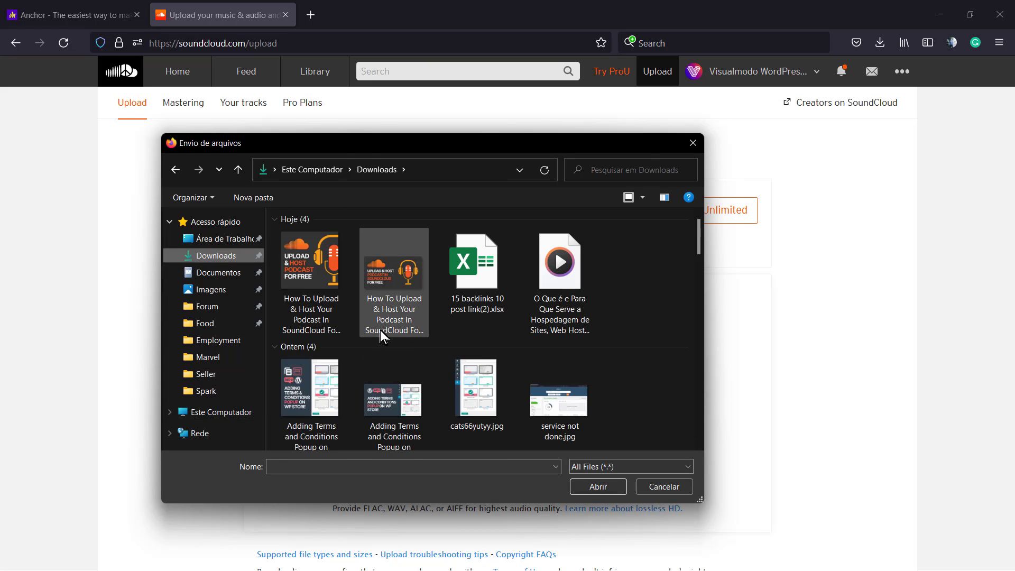
click(563, 288)
click(586, 487)
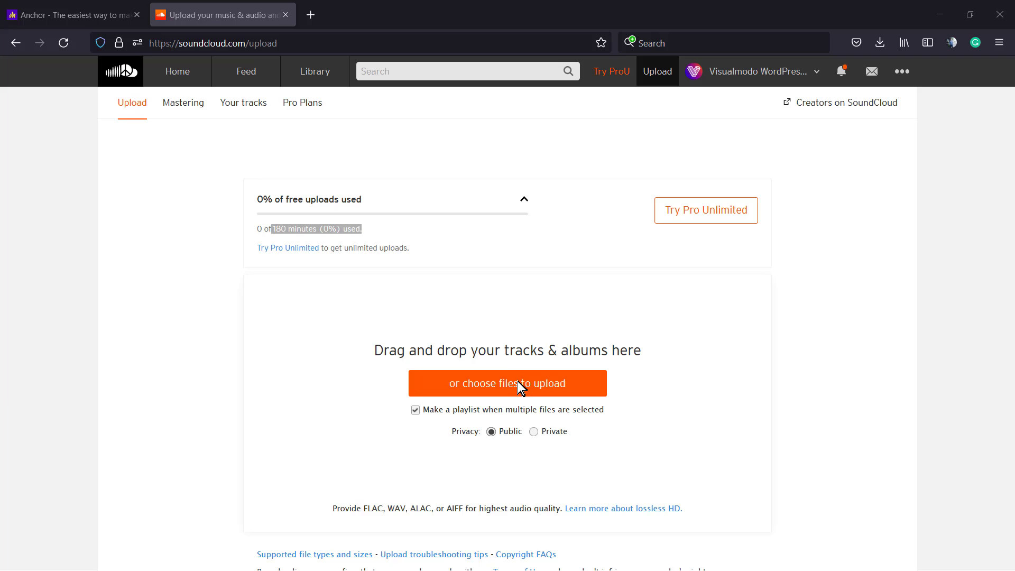
- Open the cover-image file chooser from the artwork placeholder while the episode uploads
scroll(262, 369, down, 1)
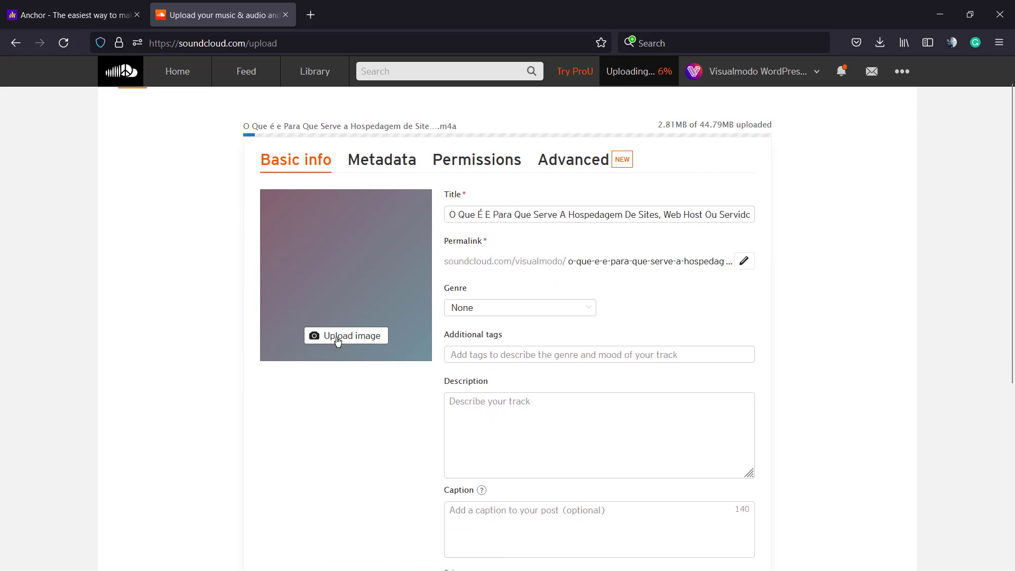
click(375, 329)
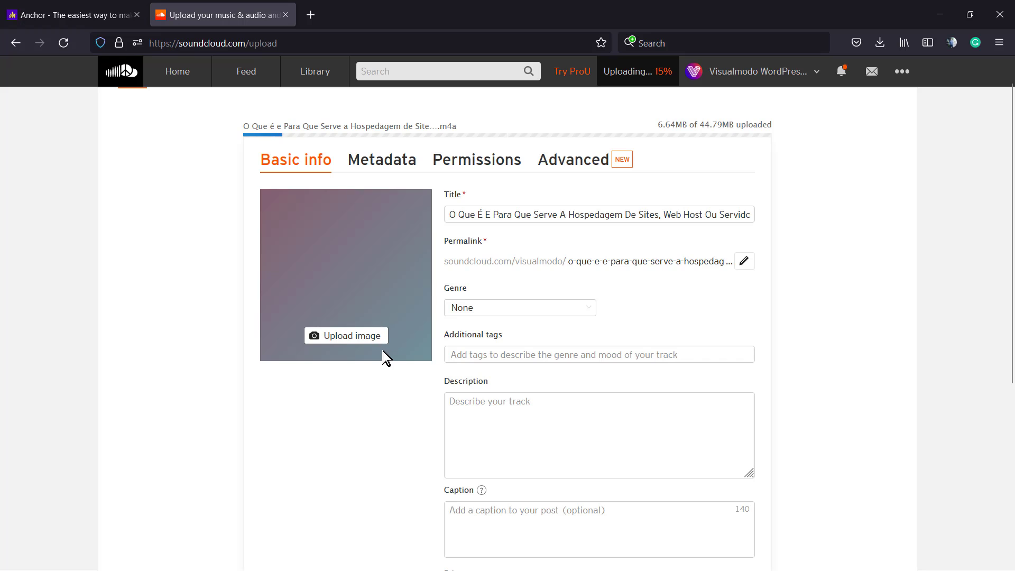
click(354, 333)
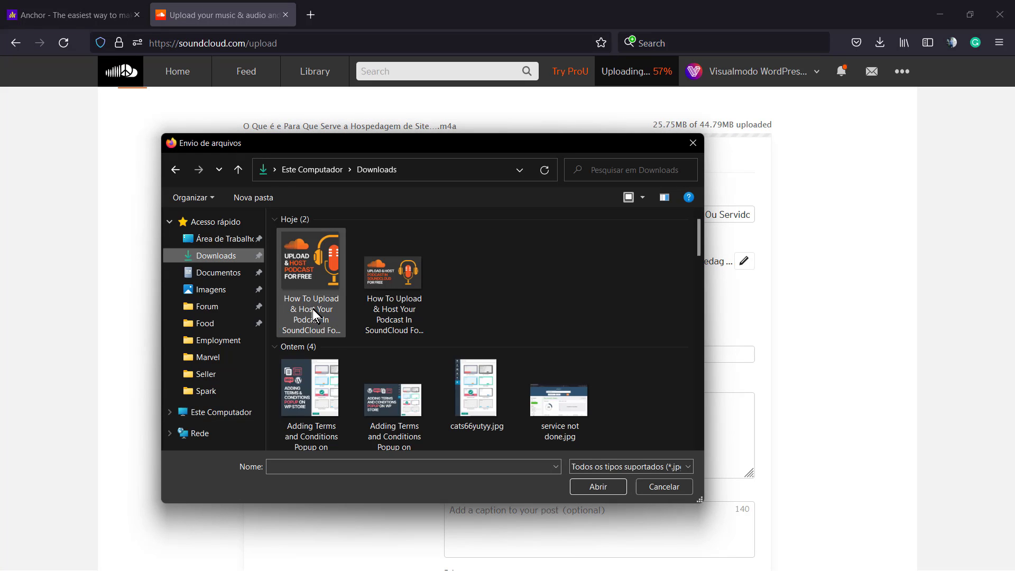
- Select the hosting podcast image in Downloads as the episode's cover art
scroll(329, 318, down, 1)
scroll(328, 341, down, 4)
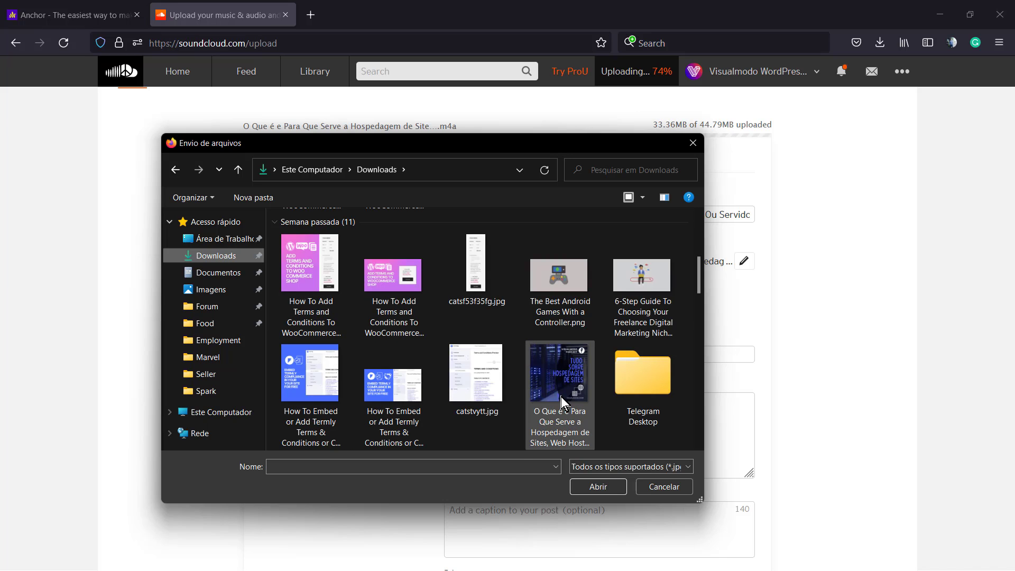
click(566, 413)
click(599, 487)
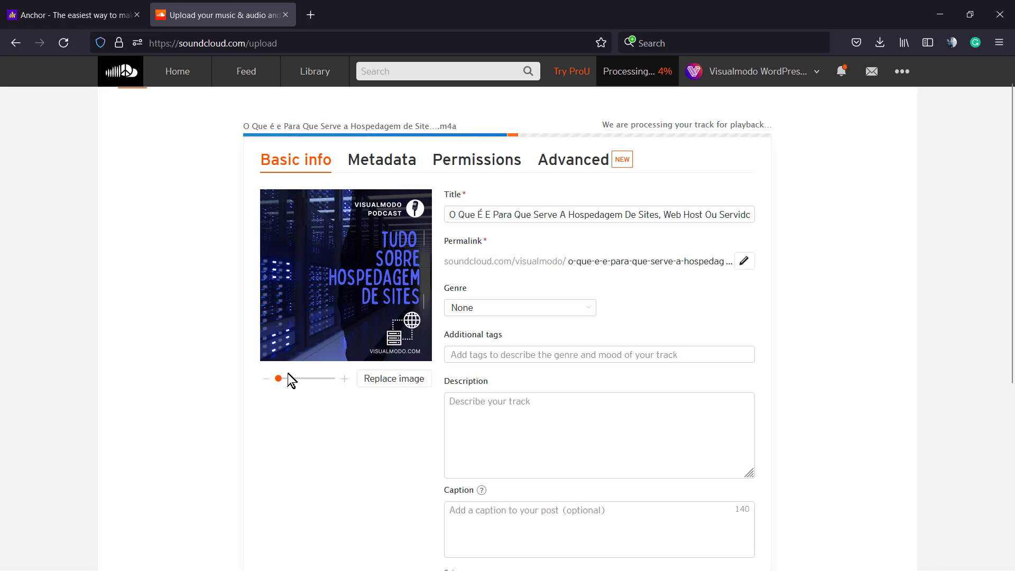
click(516, 311)
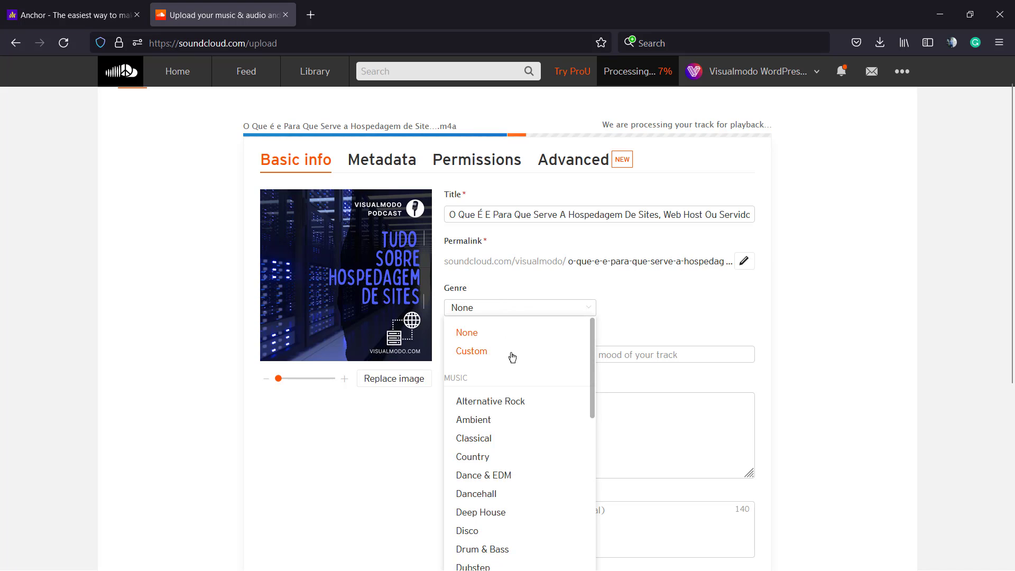
scroll(510, 396, down, 4)
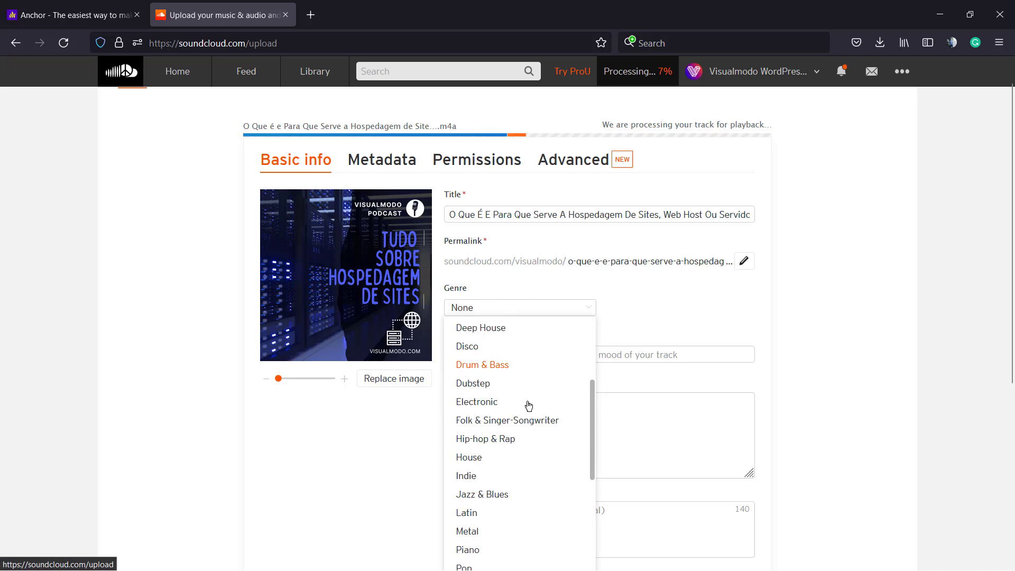
scroll(524, 402, up, 4)
scroll(512, 412, down, 12)
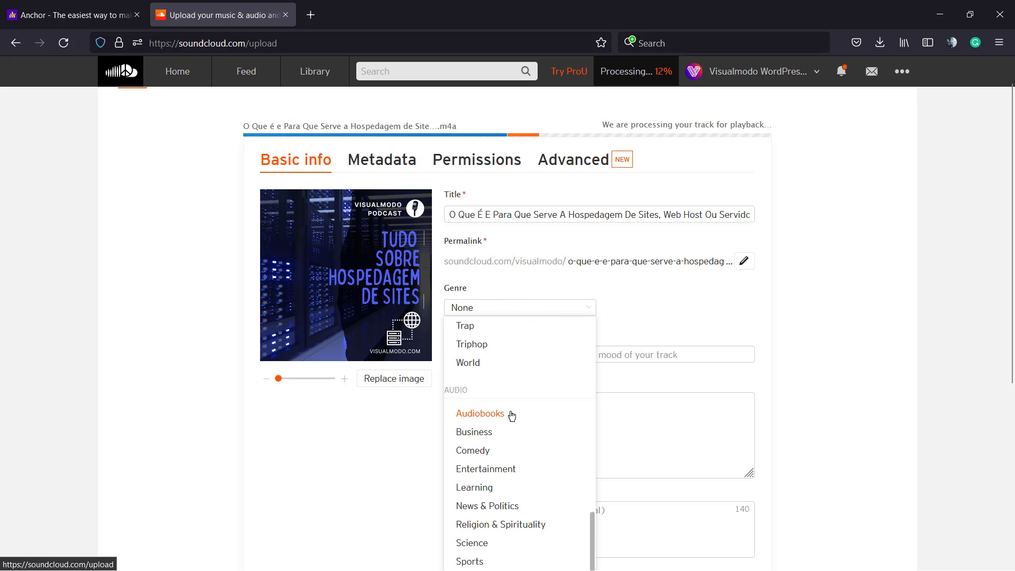
click(347, 466)
click(540, 353)
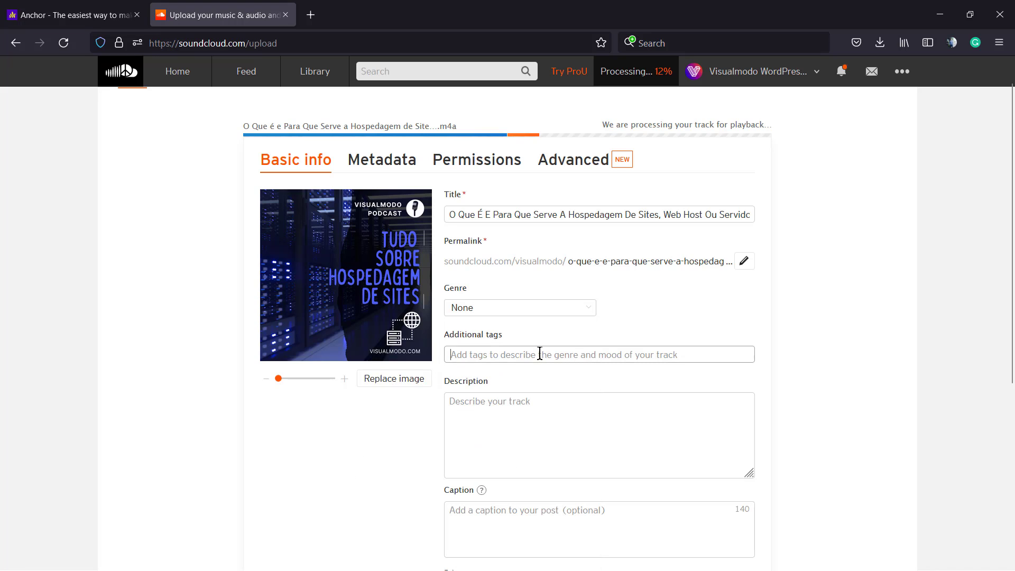
scroll(534, 376, down, 2)
click(517, 347)
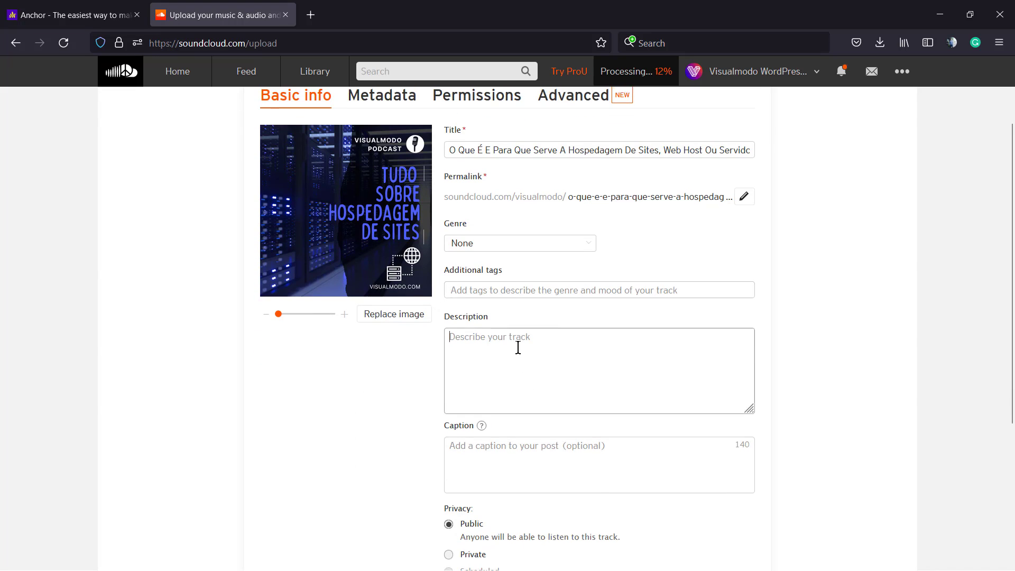
scroll(513, 338, up, 3)
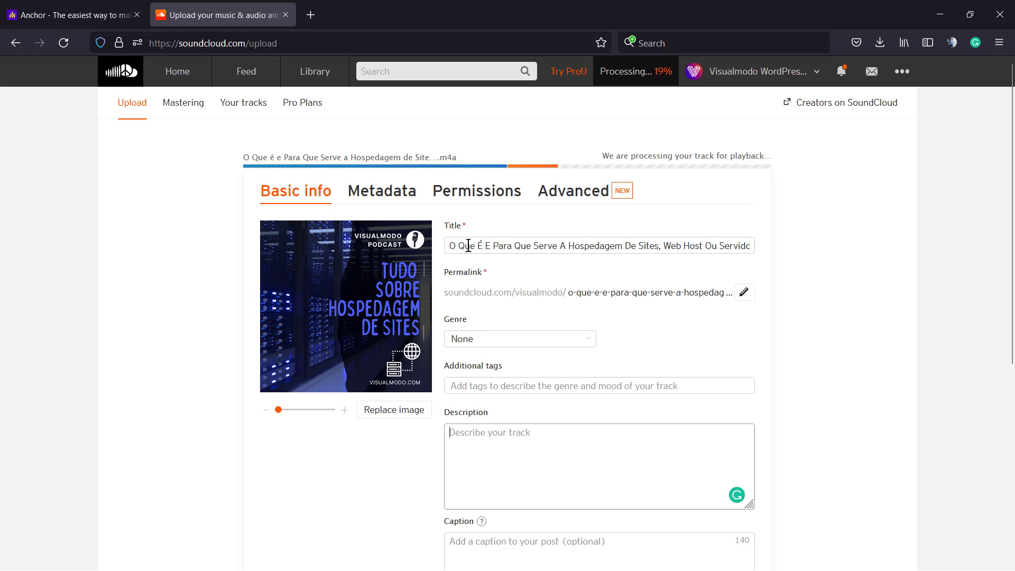
double_click(481, 246)
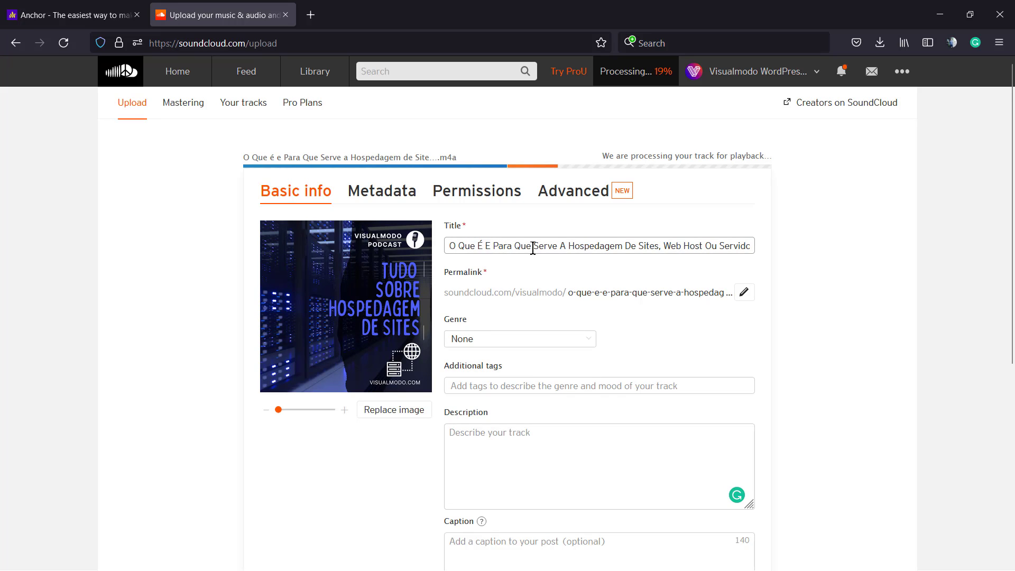
drag(533, 249, 798, 247)
click(749, 287)
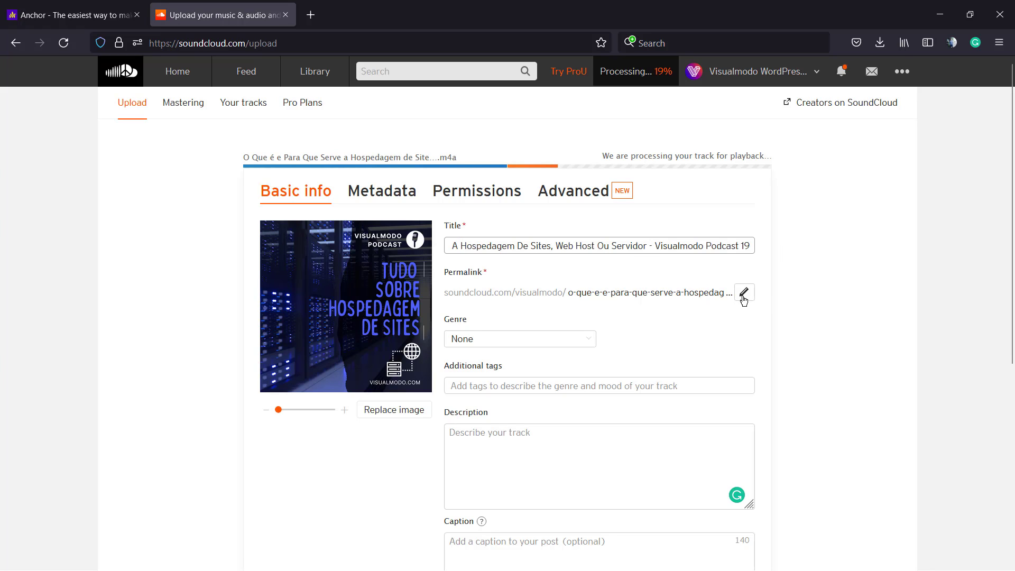
click(744, 296)
click(620, 296)
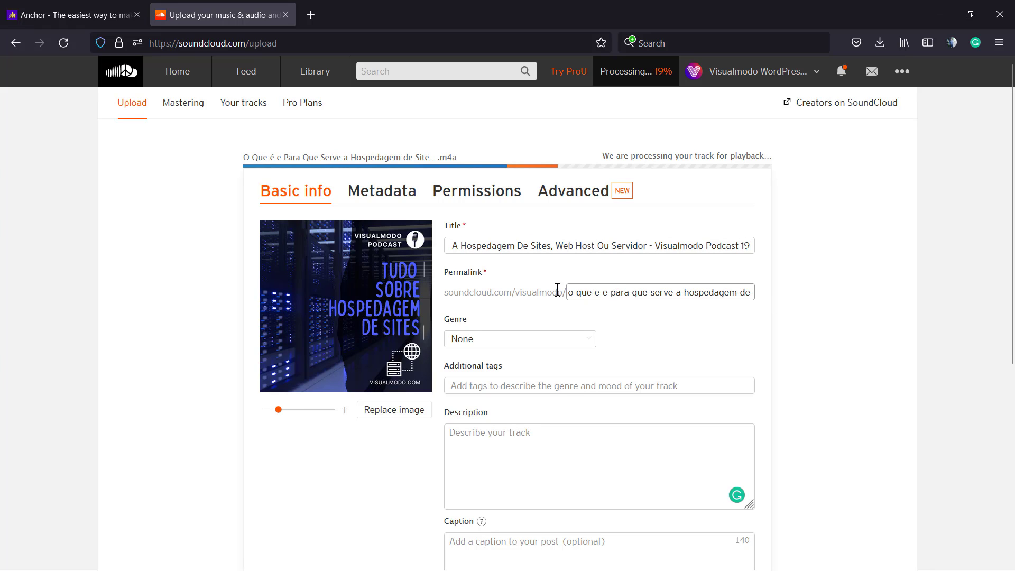
click(694, 323)
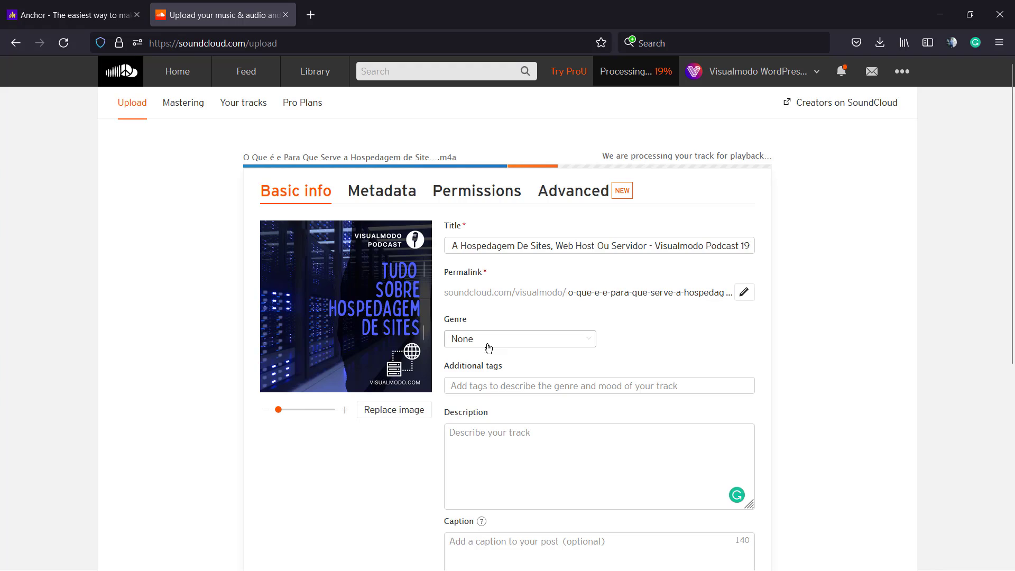
click(511, 380)
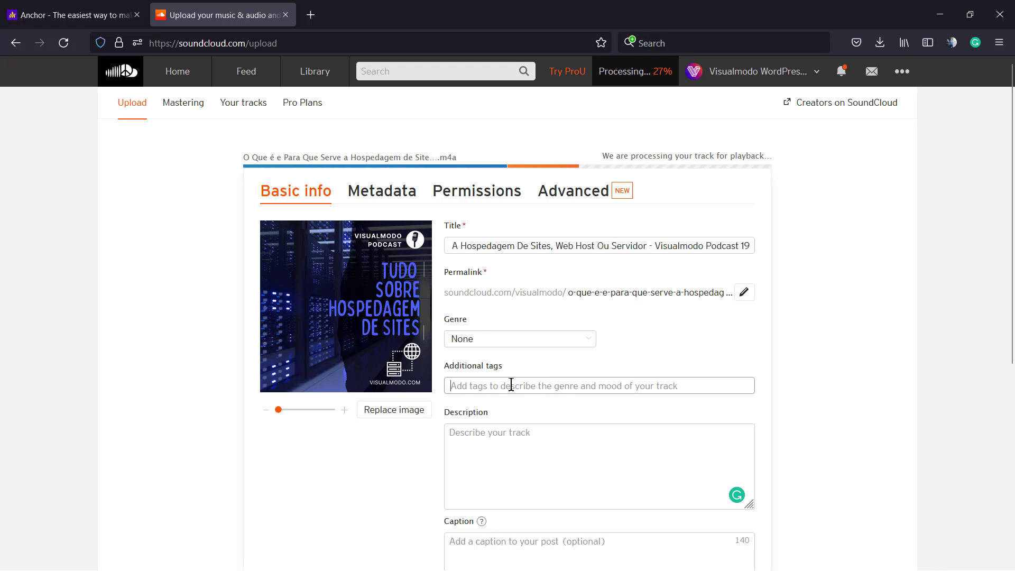
- Add the tags podcast, tecnologia, host and hospedagem to the track
text(podc)
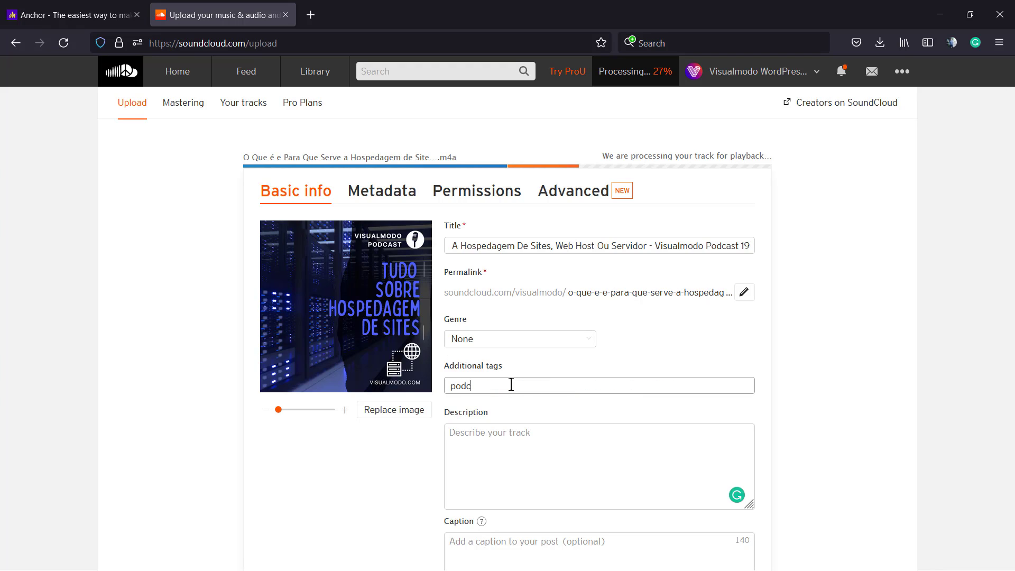
text(ast)
key(Return)
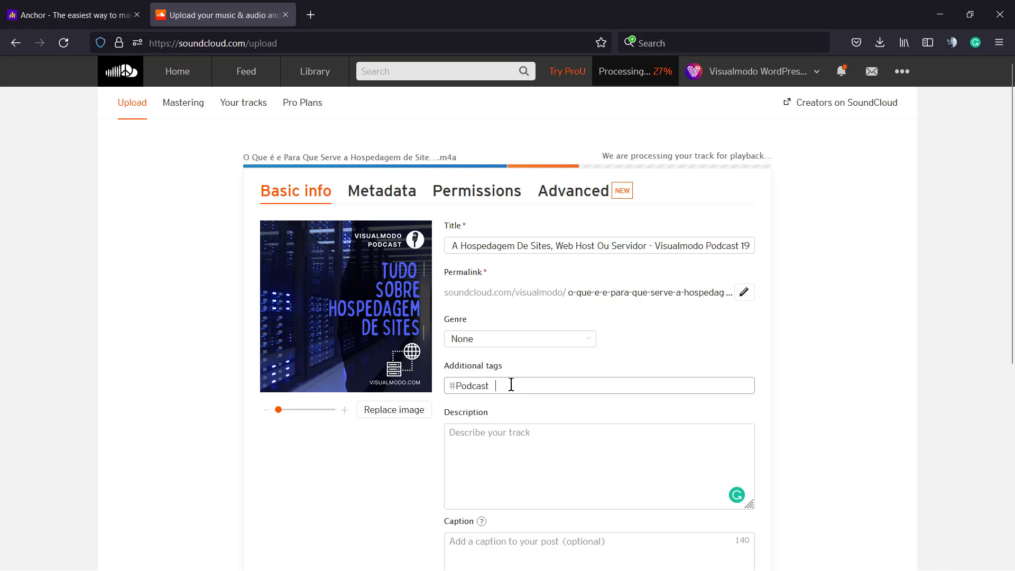
text(tecnolo)
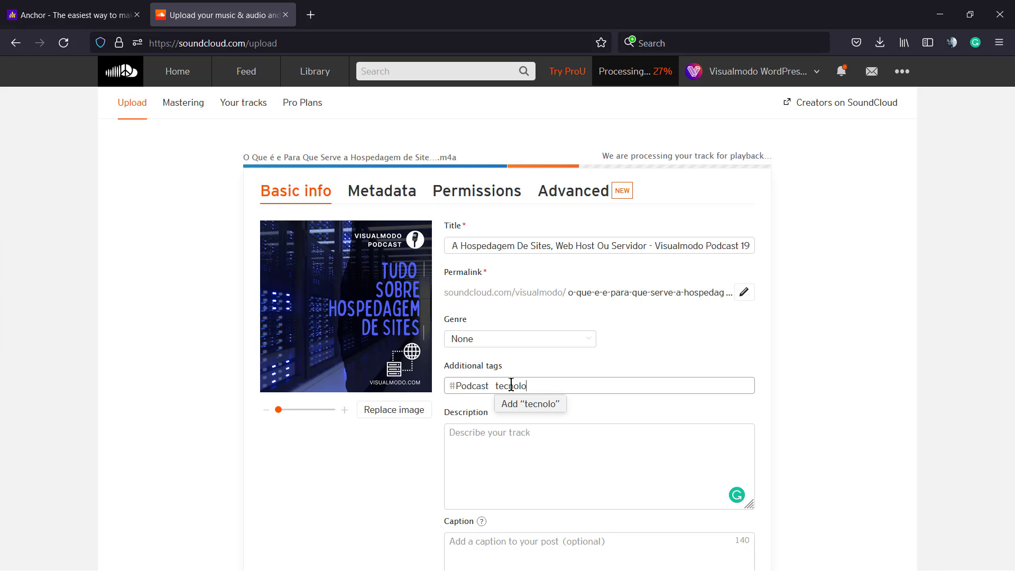
text(gia)
key(Return)
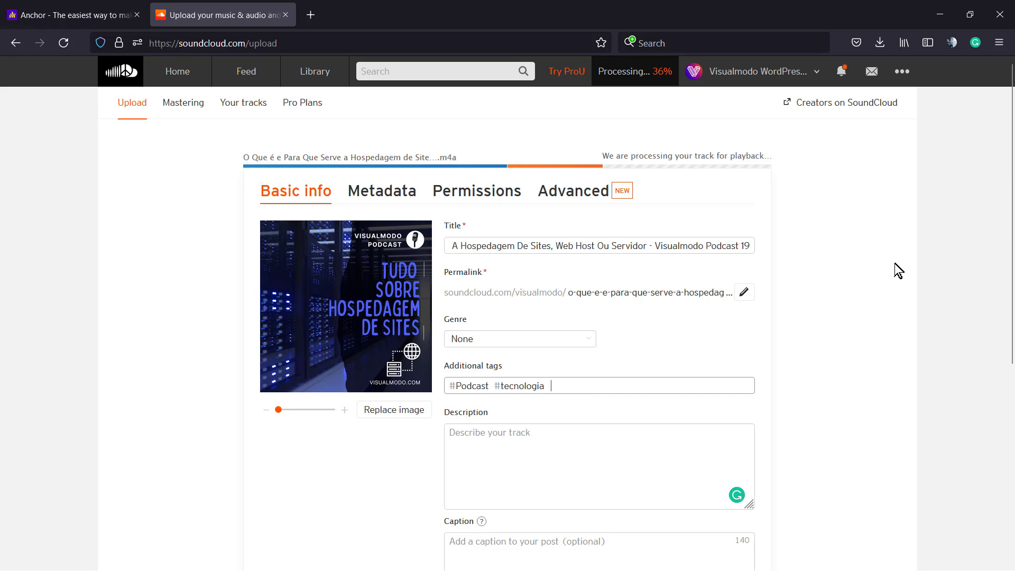
text(host)
key(Return)
text(hospedag)
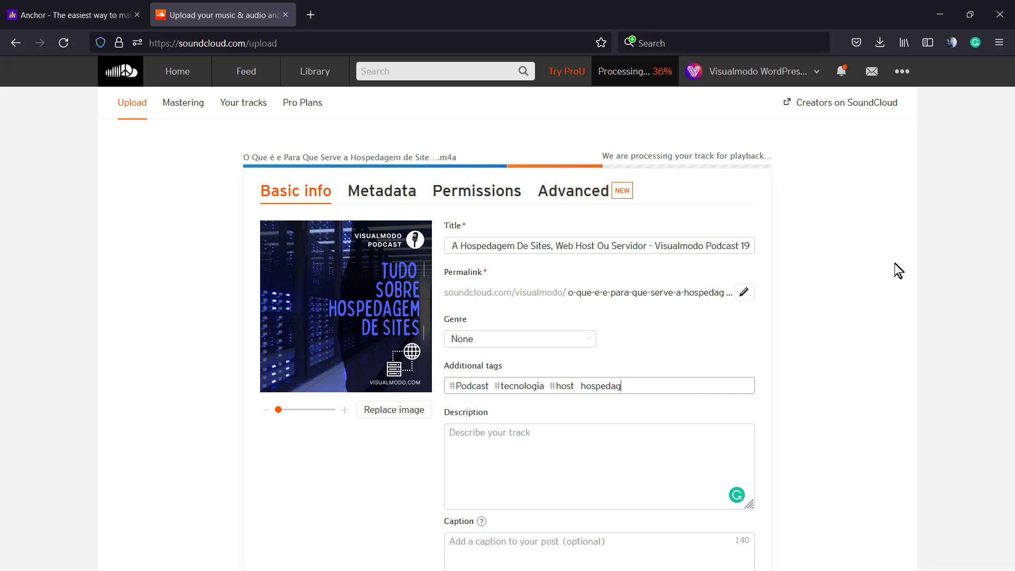
text(em)
key(Return)
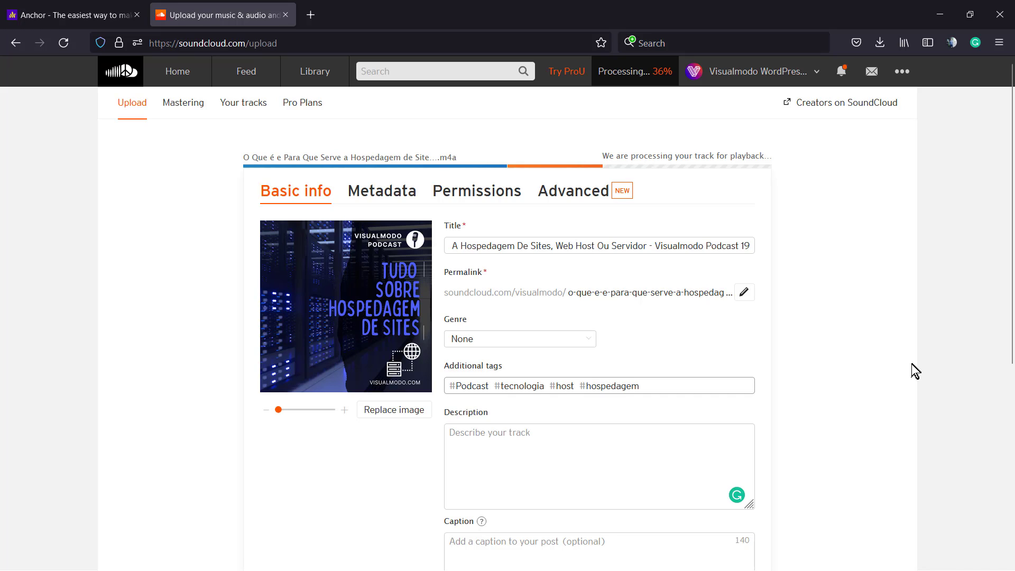
scroll(321, 378, down, 4)
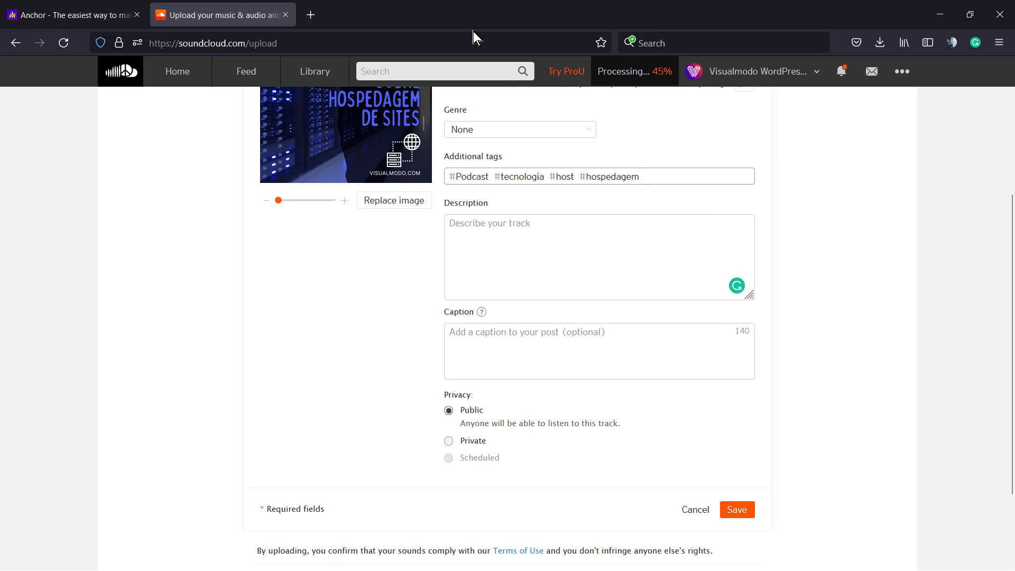
- Copy the episode description from the Anchor page and focus the SoundCloud description field
click(106, 15)
scroll(244, 366, down, 5)
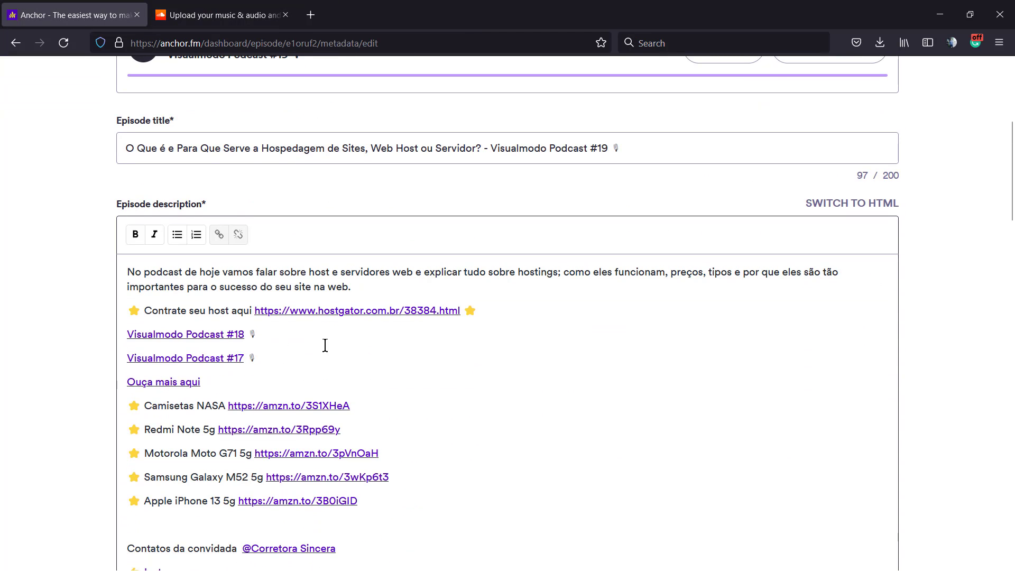
key(ctrl+a)
click(327, 345)
key(ctrl+a)
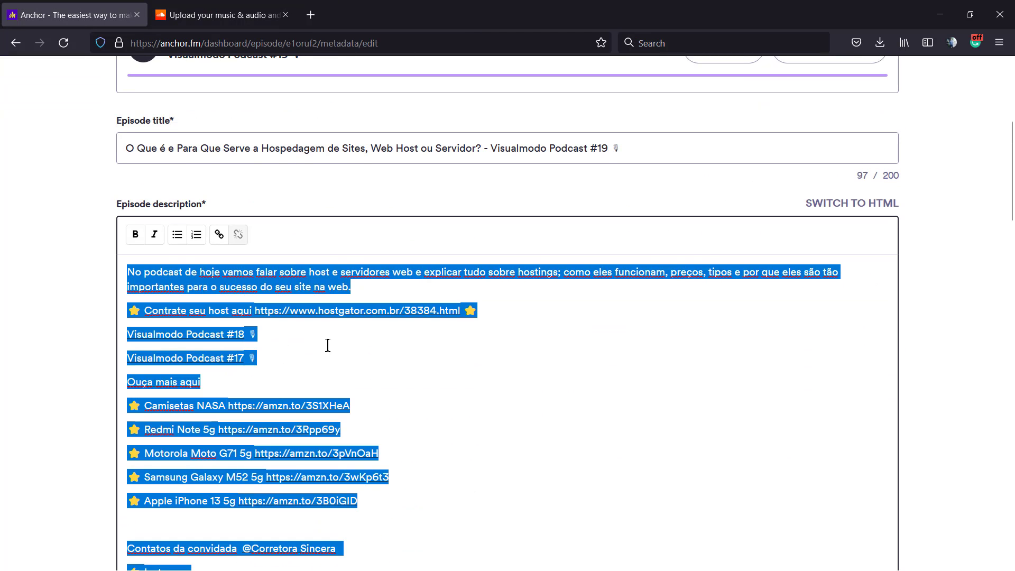
key(ctrl+c)
click(278, 15)
click(508, 230)
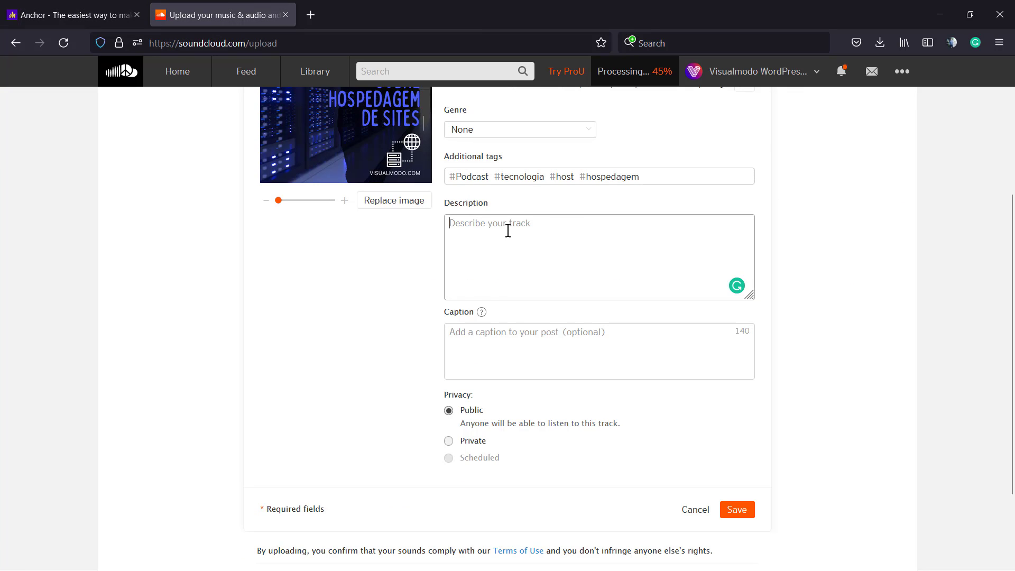
key(ctrl+v)
scroll(515, 233, up, 15)
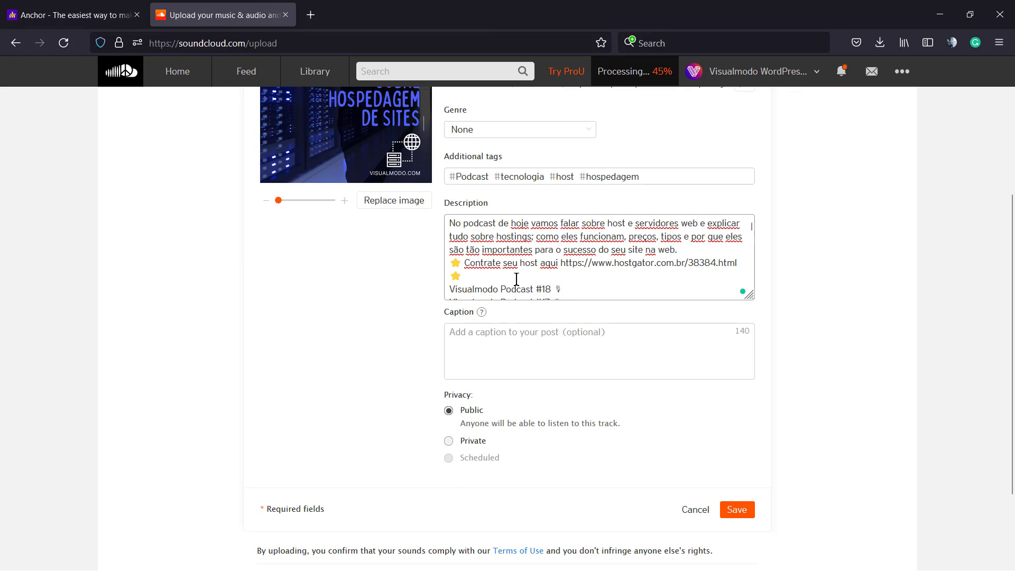
scroll(497, 278, down, 15)
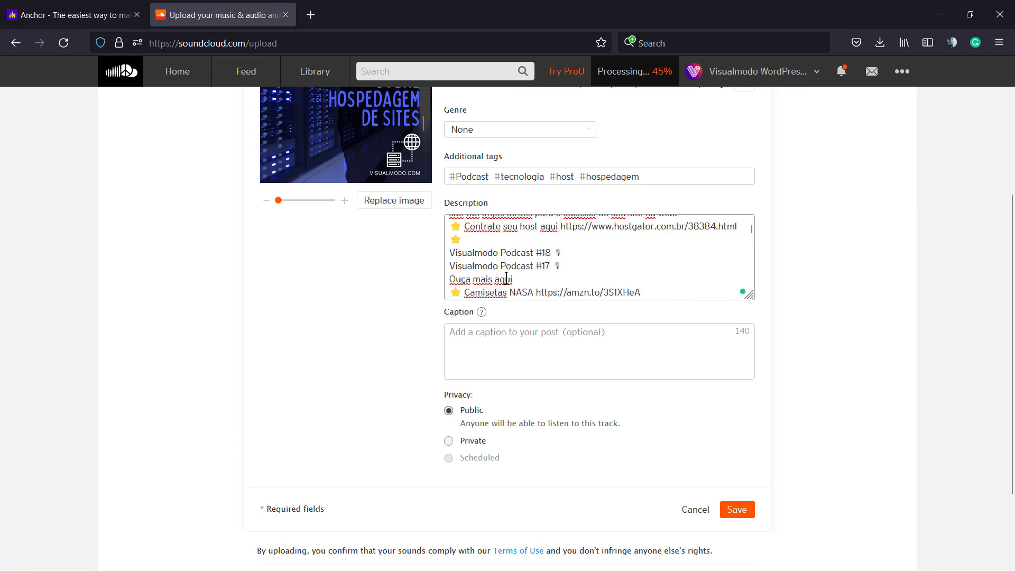
click(489, 347)
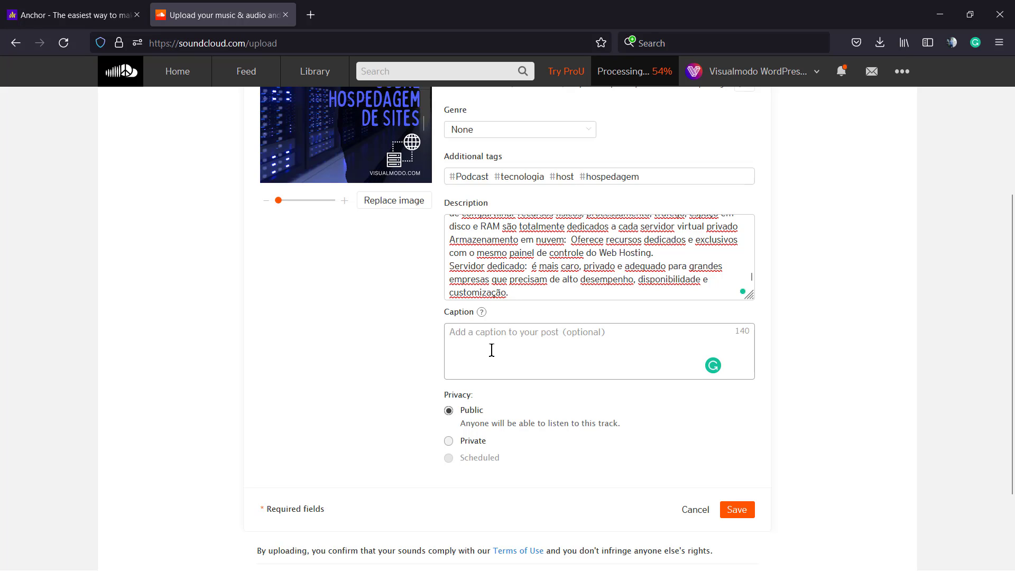
scroll(498, 360, down, 2)
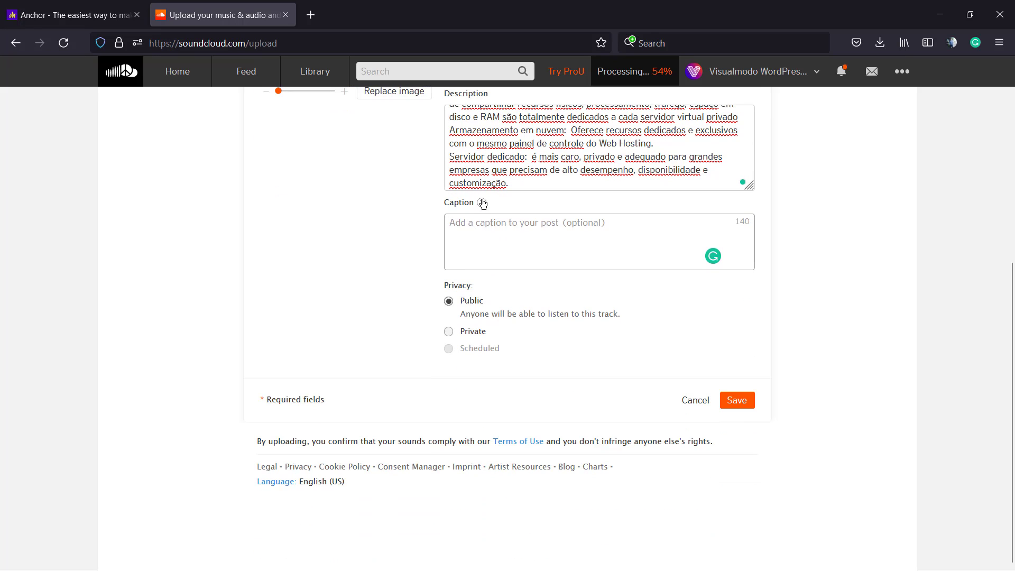
mouse_move(481, 204)
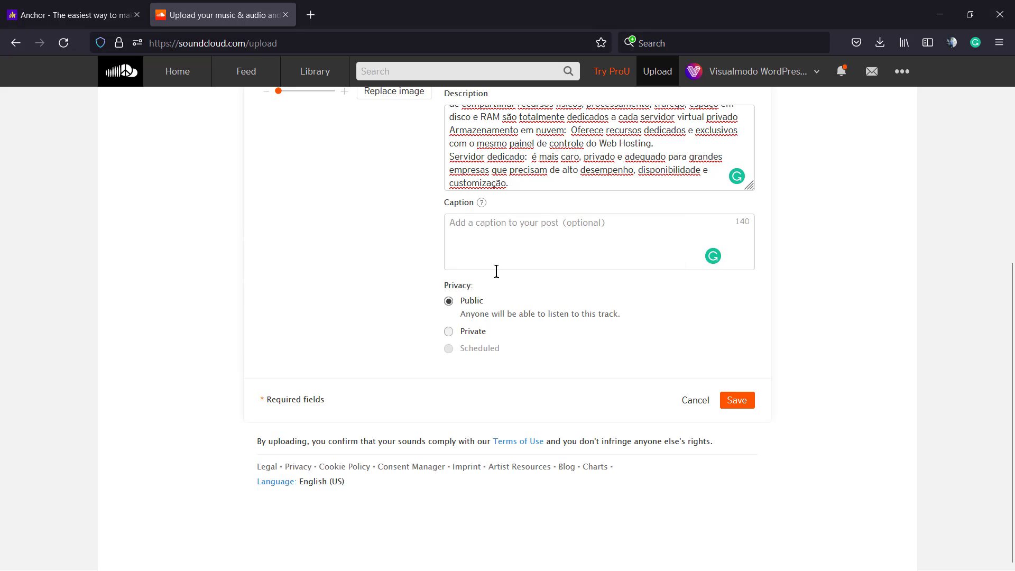
scroll(557, 159, up, 10)
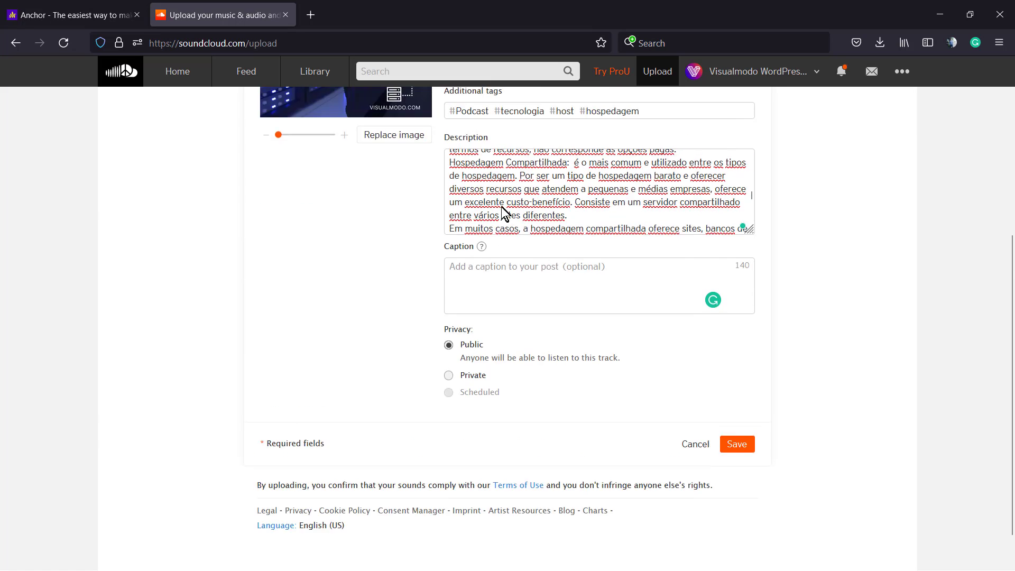
scroll(526, 300, down, 4)
scroll(530, 240, up, 5)
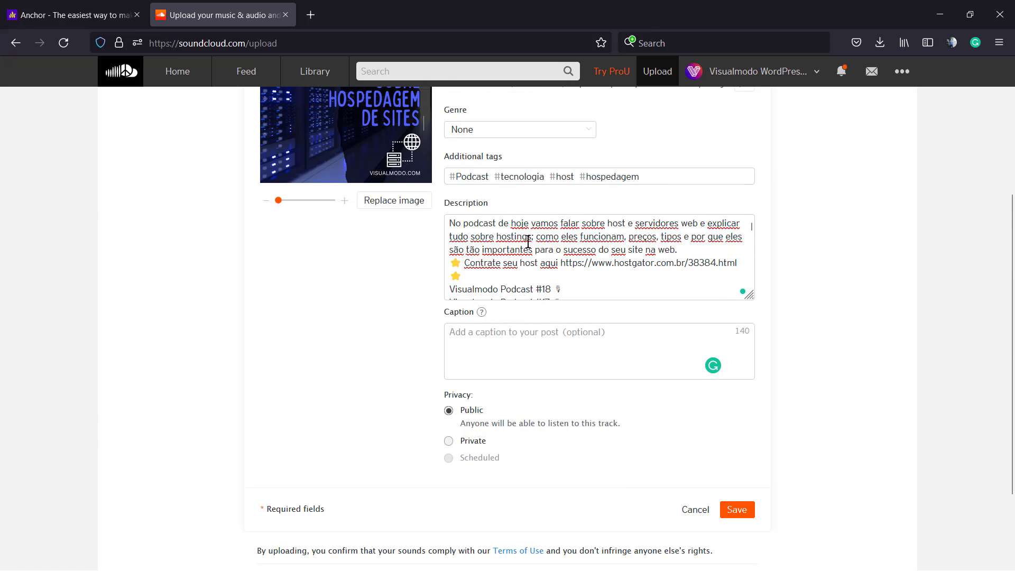
- Paste the description's first paragraph into the Caption and try saving
triple_click(484, 231)
key(ctrl+c)
click(515, 352)
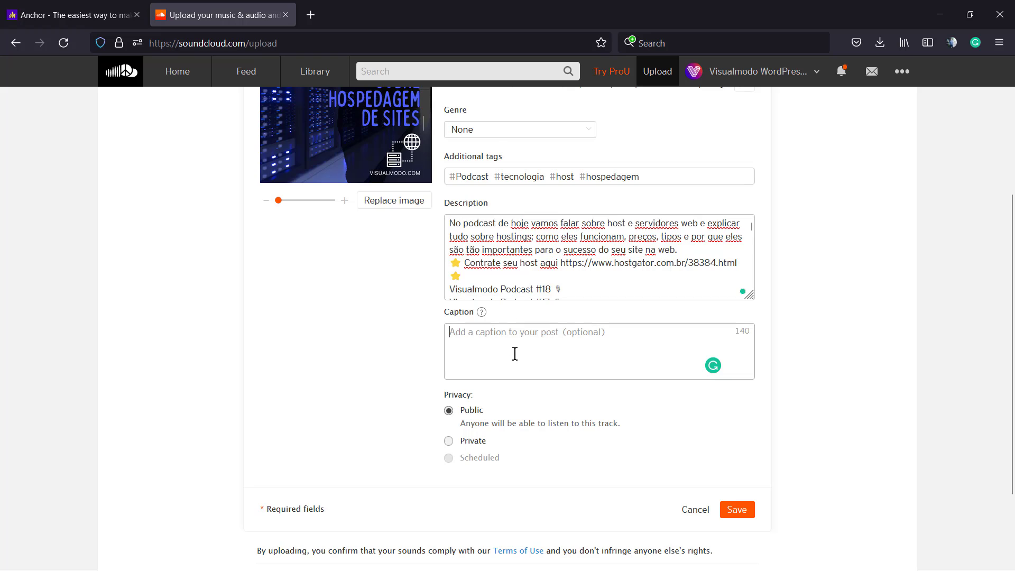
key(ctrl+v)
scroll(376, 355, down, 2)
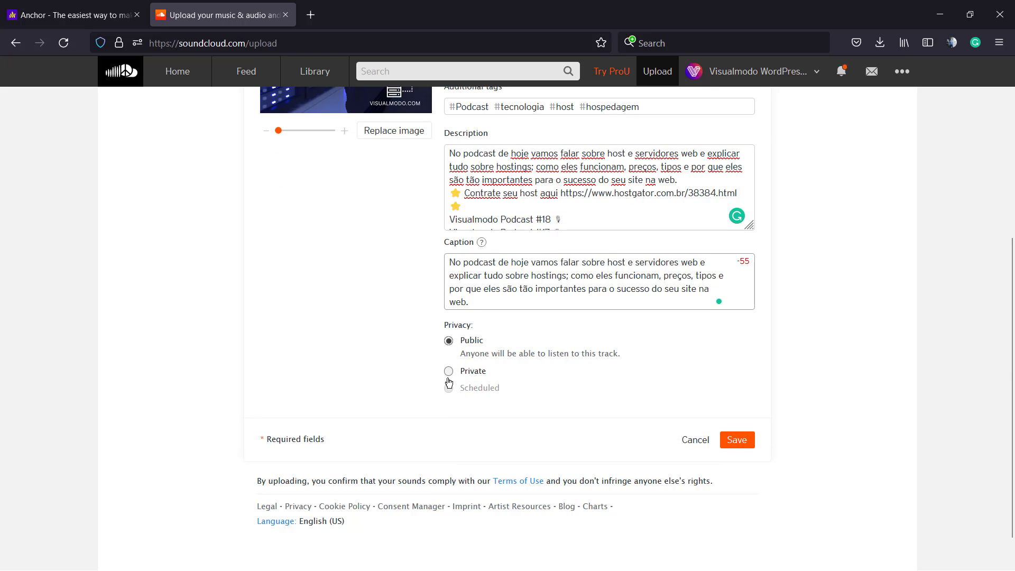
click(740, 443)
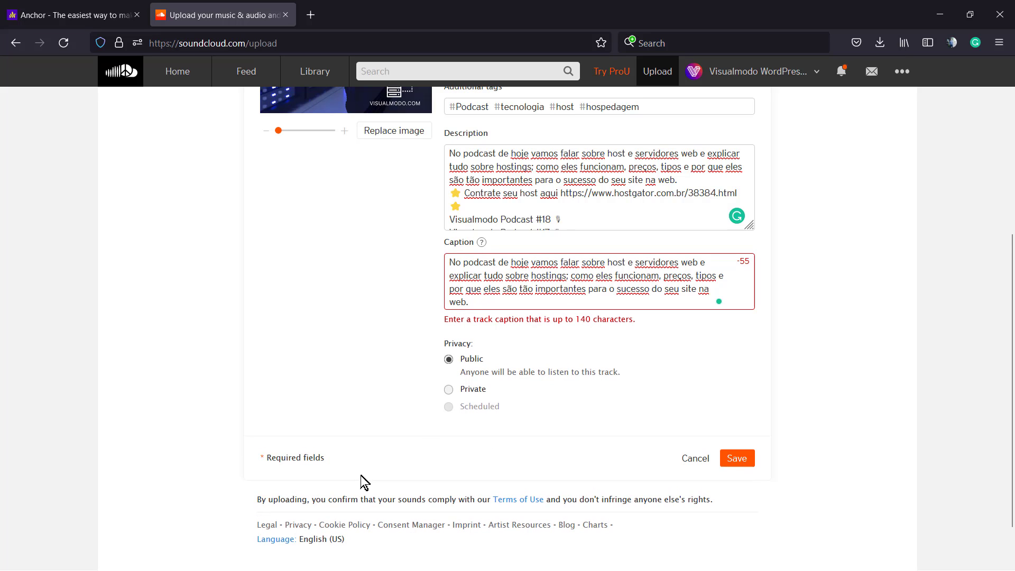
- Trim the caption to end at 'hostings.' so it fits the 140-character limit
scroll(402, 409, up, 2)
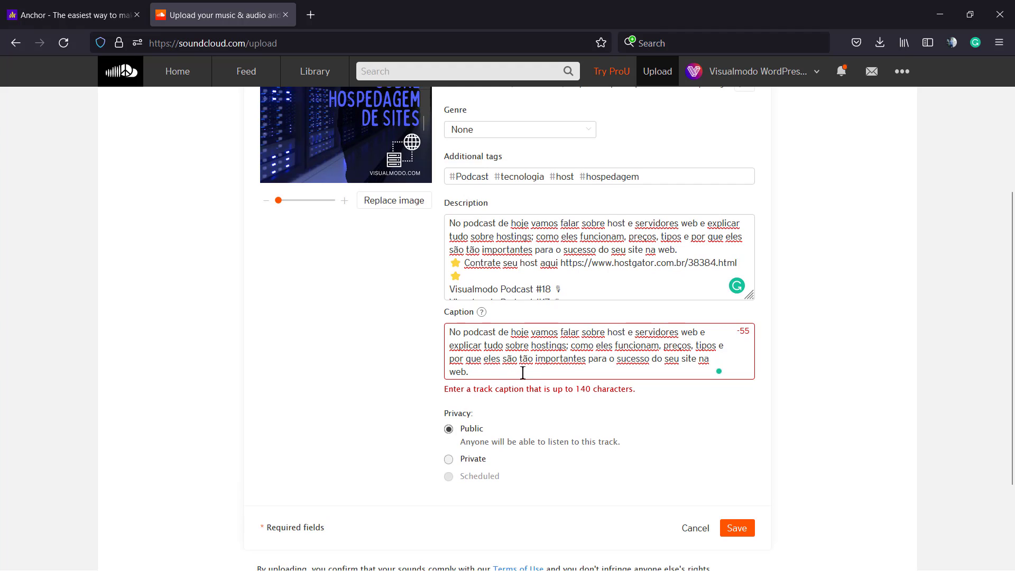
triple_click(470, 389)
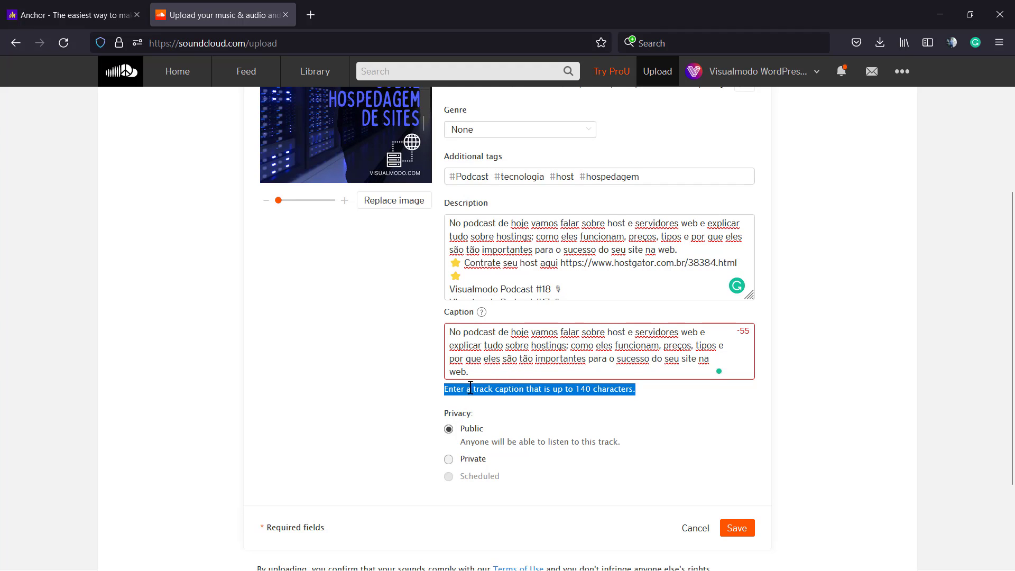
click(511, 374)
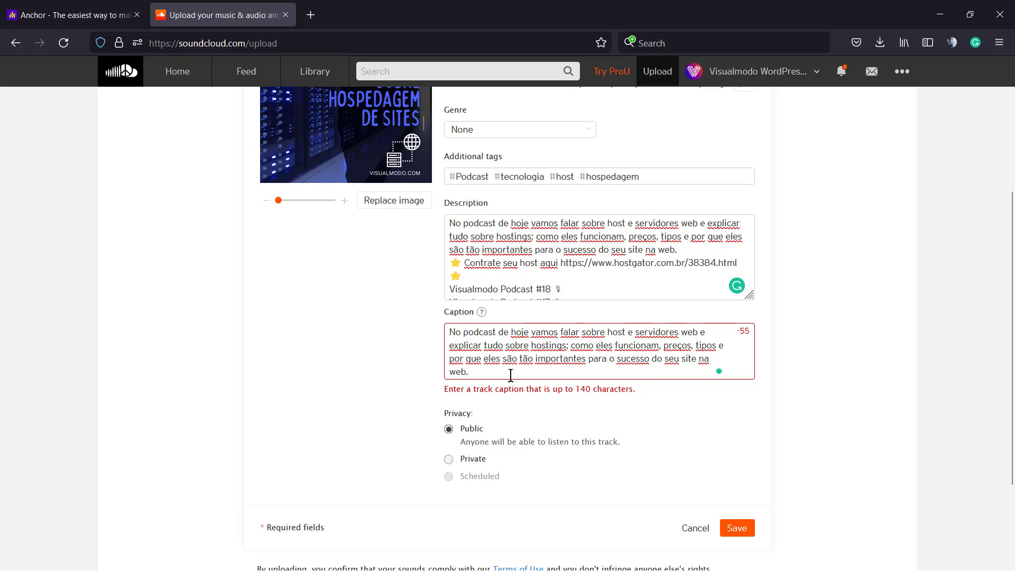
drag(494, 367, 585, 359)
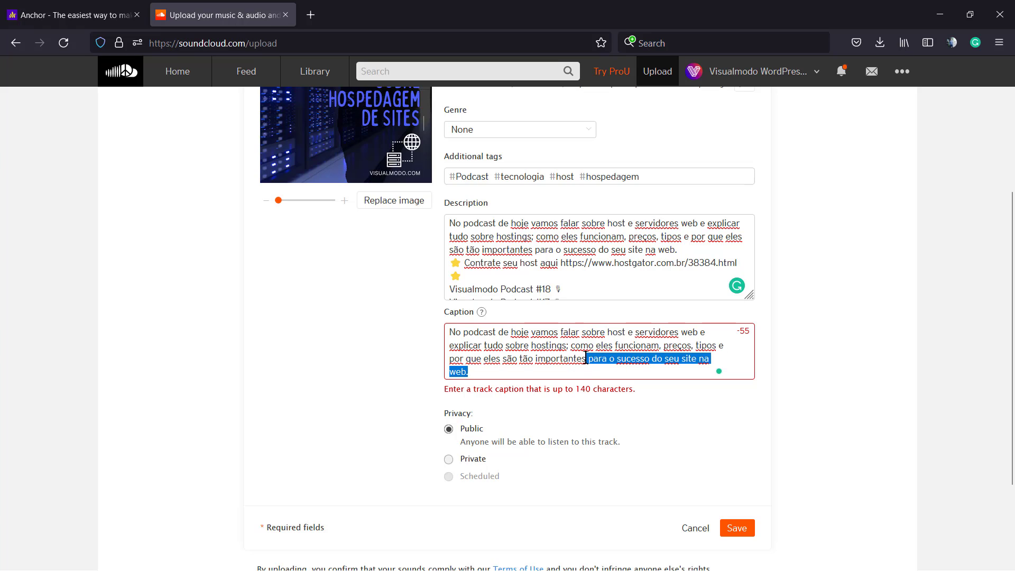
key(BackSpace)
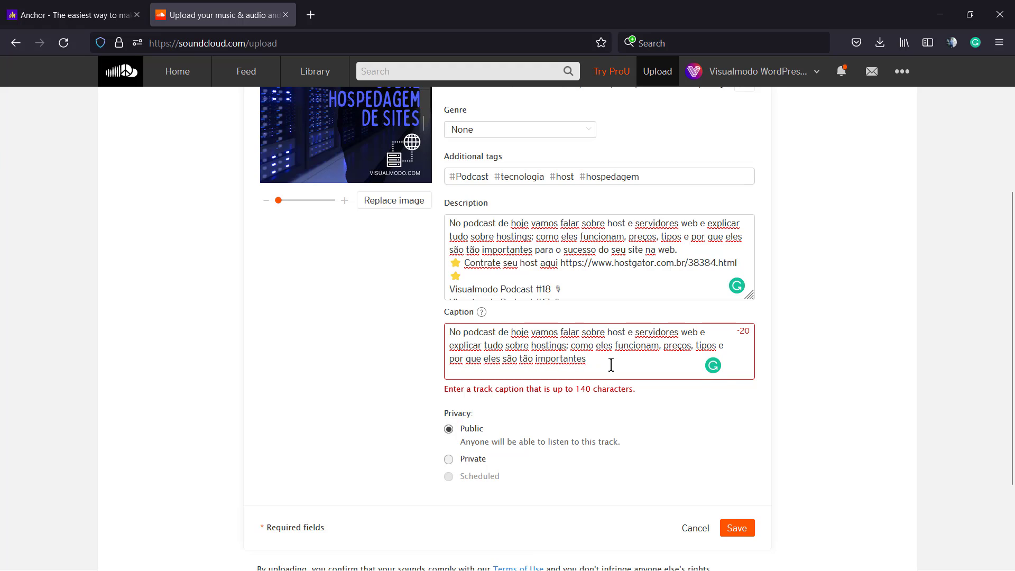
drag(584, 359, 570, 346)
key(BackSpace)
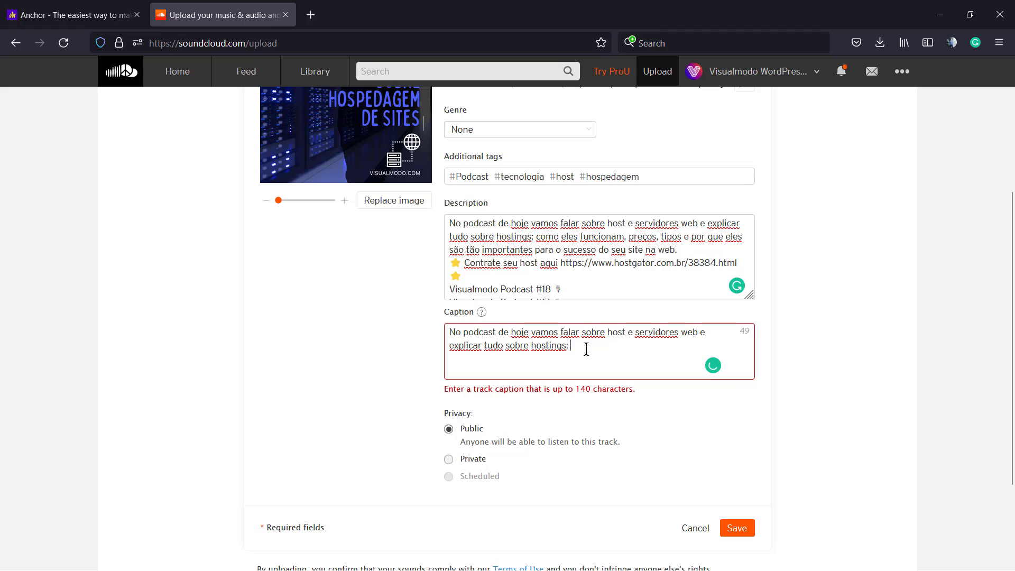
key(BackSpace)
text(;)
key(BackSpace)
text(.)
scroll(691, 420, down, 1)
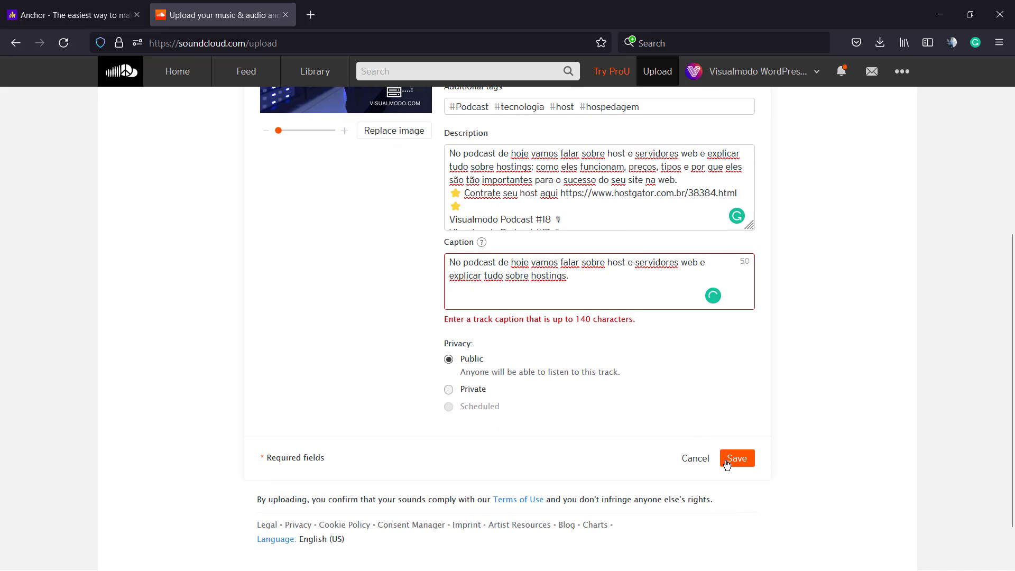
scroll(510, 315, up, 5)
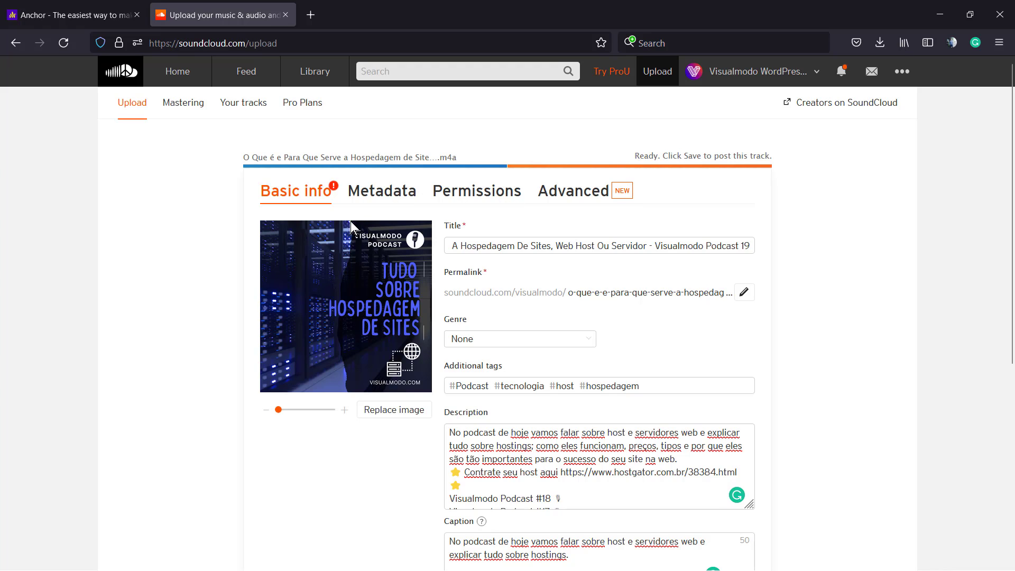
scroll(344, 223, down, 5)
scroll(369, 249, up, 5)
scroll(486, 271, down, 3)
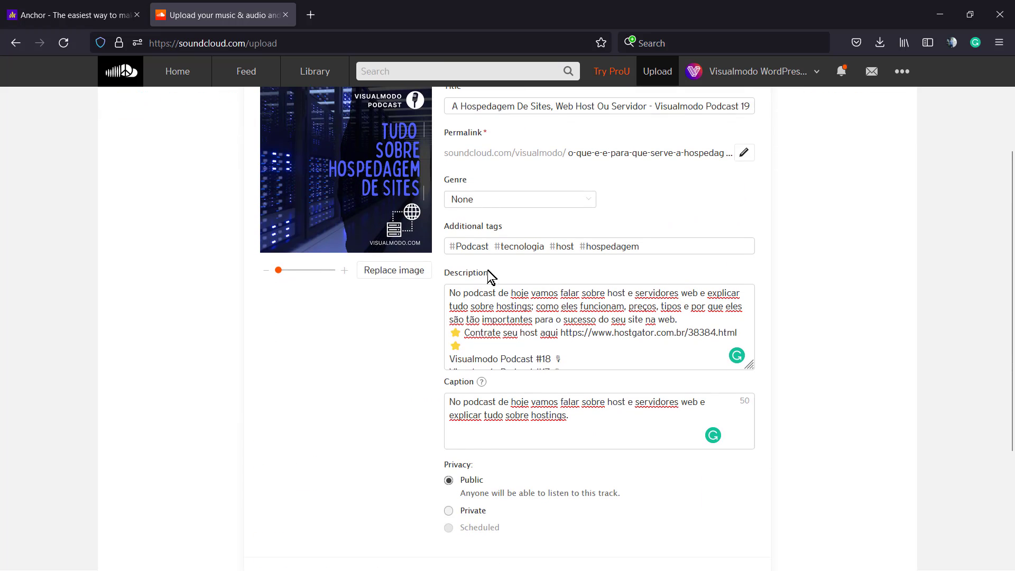
scroll(521, 291, down, 10)
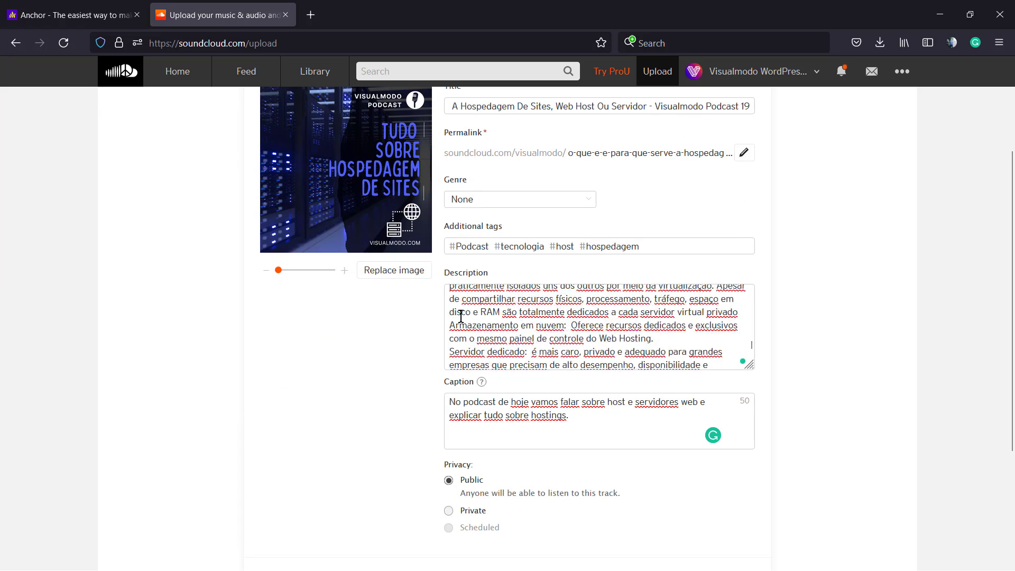
scroll(461, 317, up, 5)
- Review the Metadata and Permissions tabs, leaving direct downloads turned off
click(369, 192)
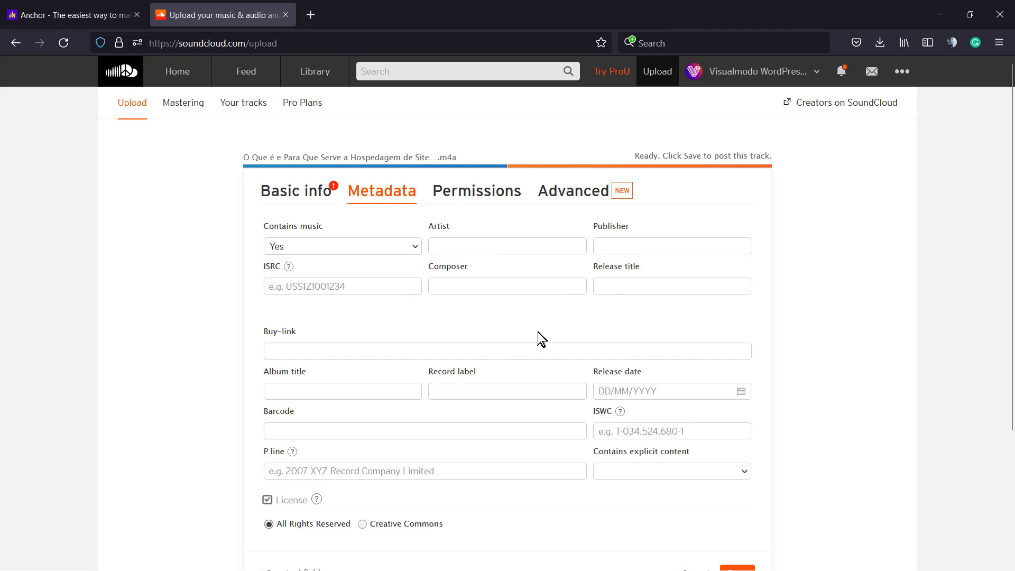
scroll(370, 380, down, 3)
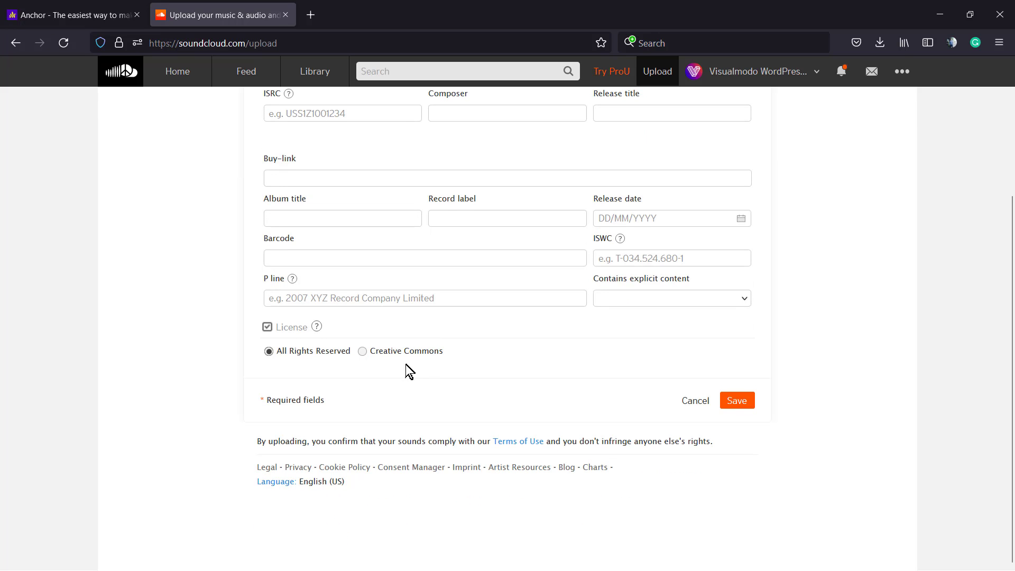
scroll(394, 307, up, 3)
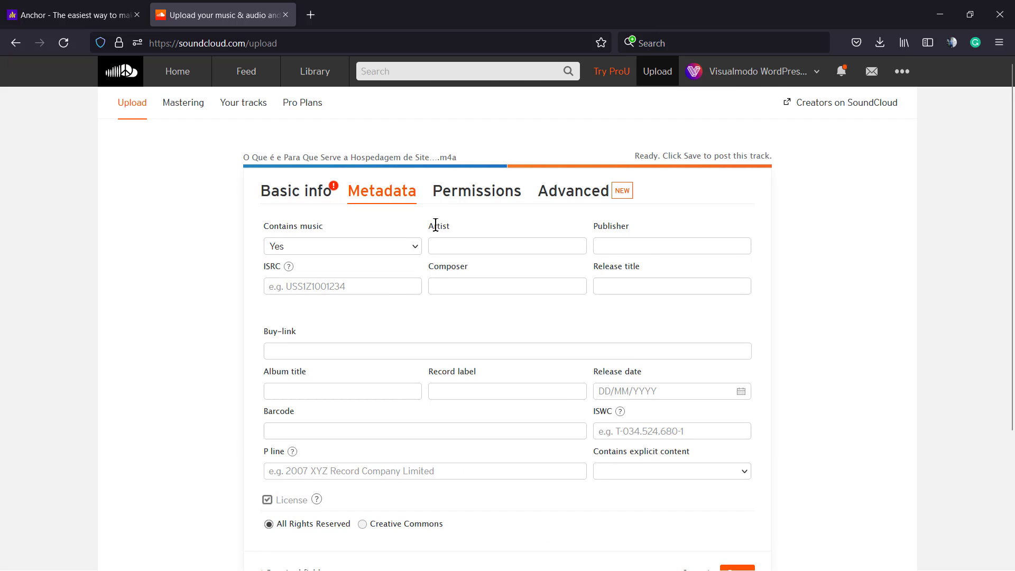
click(465, 196)
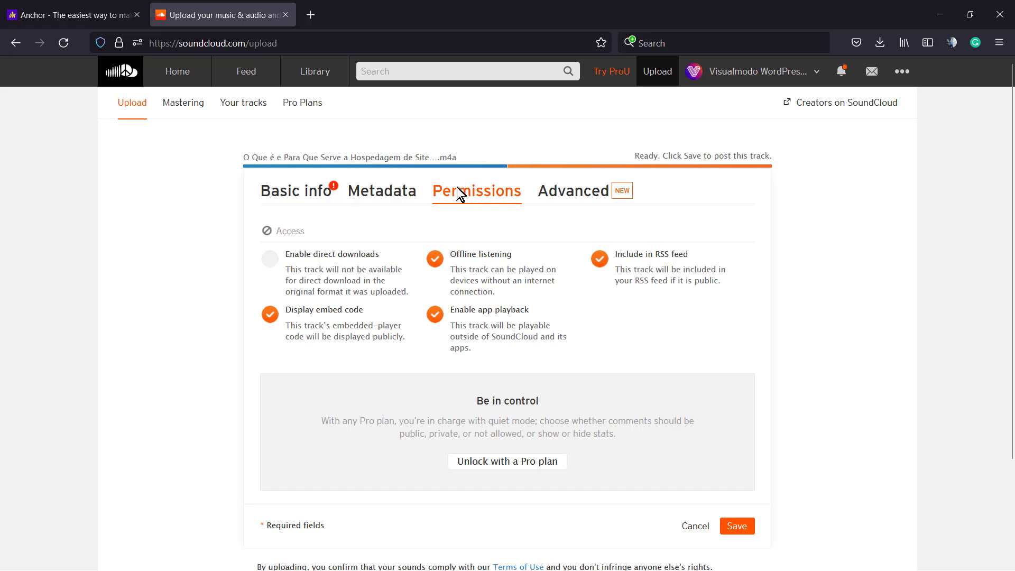
click(270, 261)
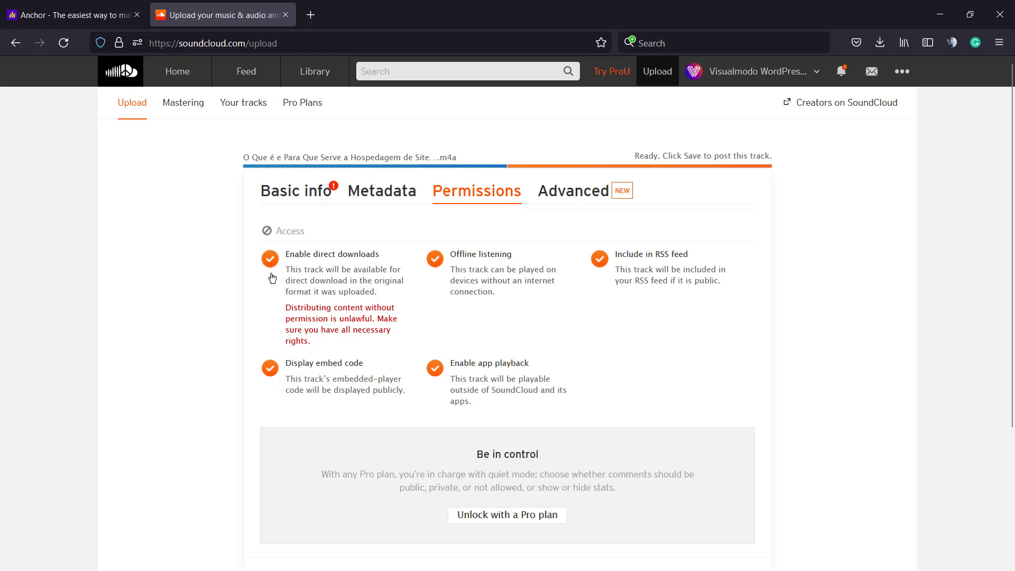
click(270, 260)
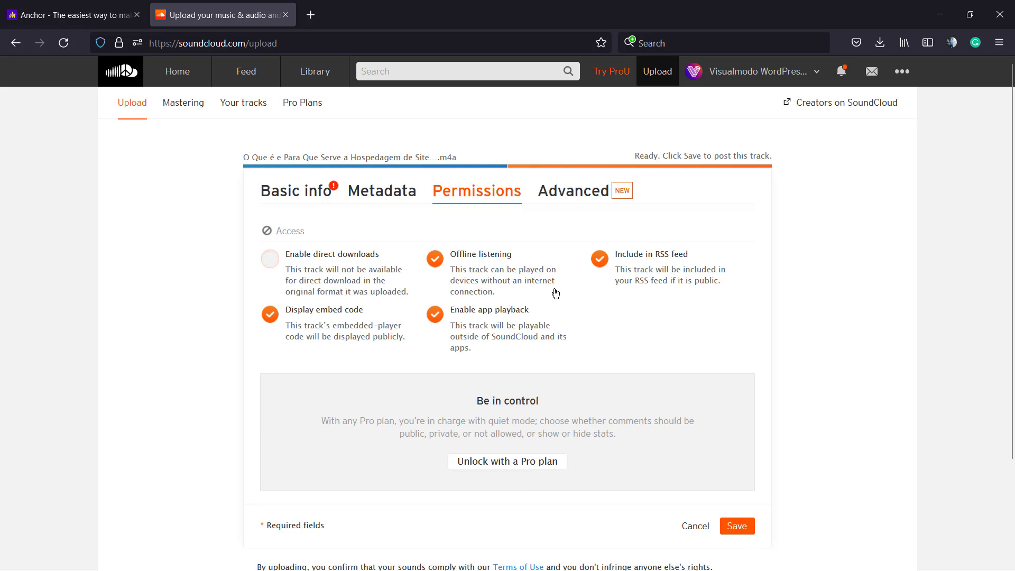
- Move the 20-second preview excerpt in Advanced settings to run from 0:00 to 0:20
click(560, 192)
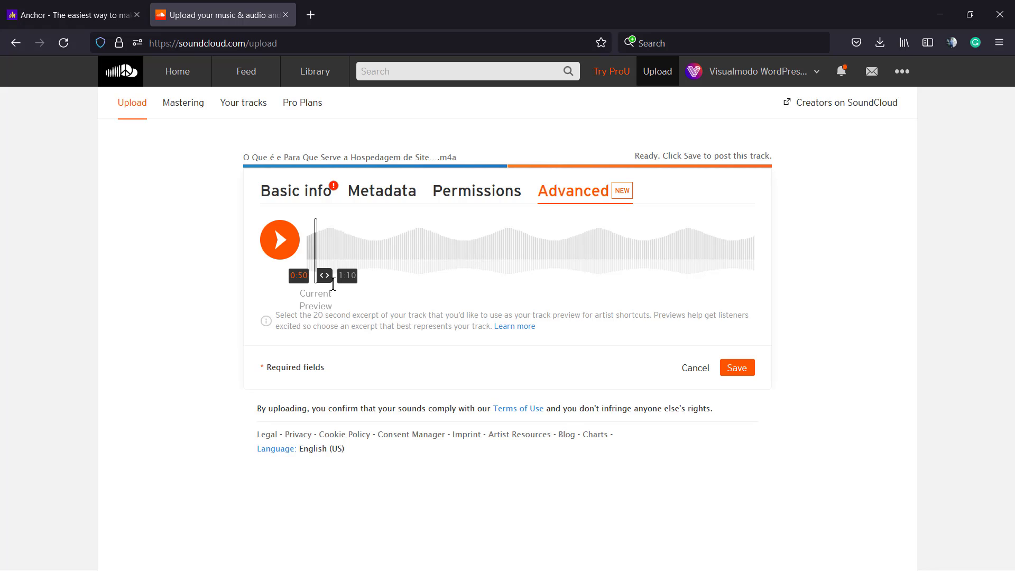
triple_click(295, 326)
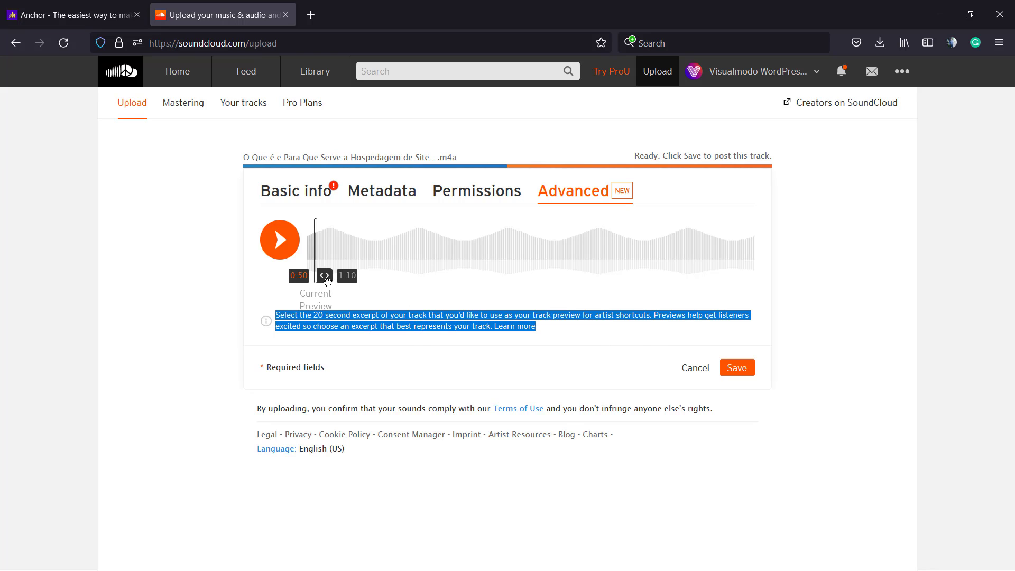
drag(324, 279, 383, 277)
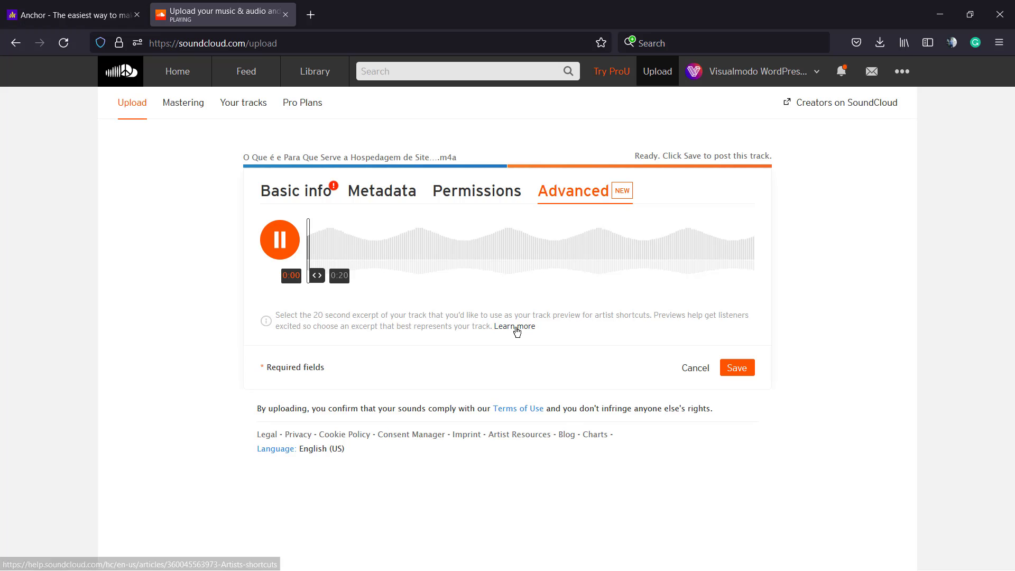
- Review the episode's caption and privacy in Basic info, then save to post the podcast track
click(291, 197)
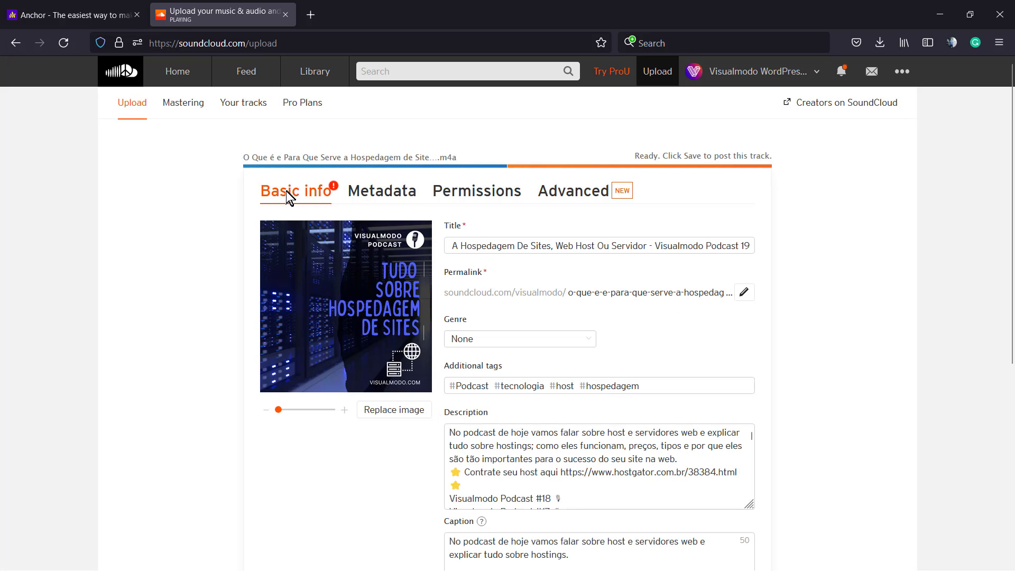
scroll(553, 286, down, 1)
scroll(553, 286, down, 4)
click(532, 287)
scroll(531, 287, up, 5)
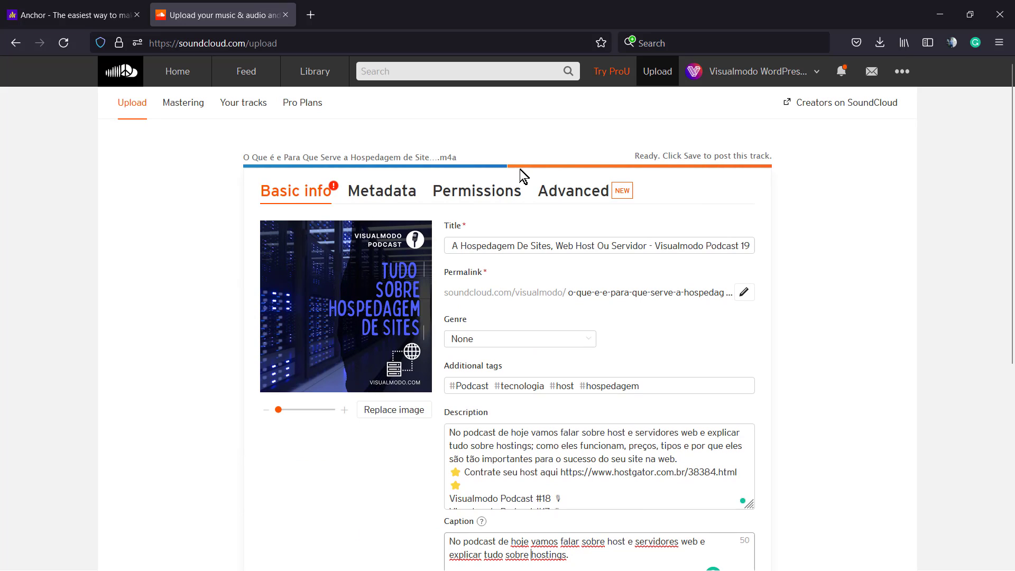
scroll(617, 281, down, 6)
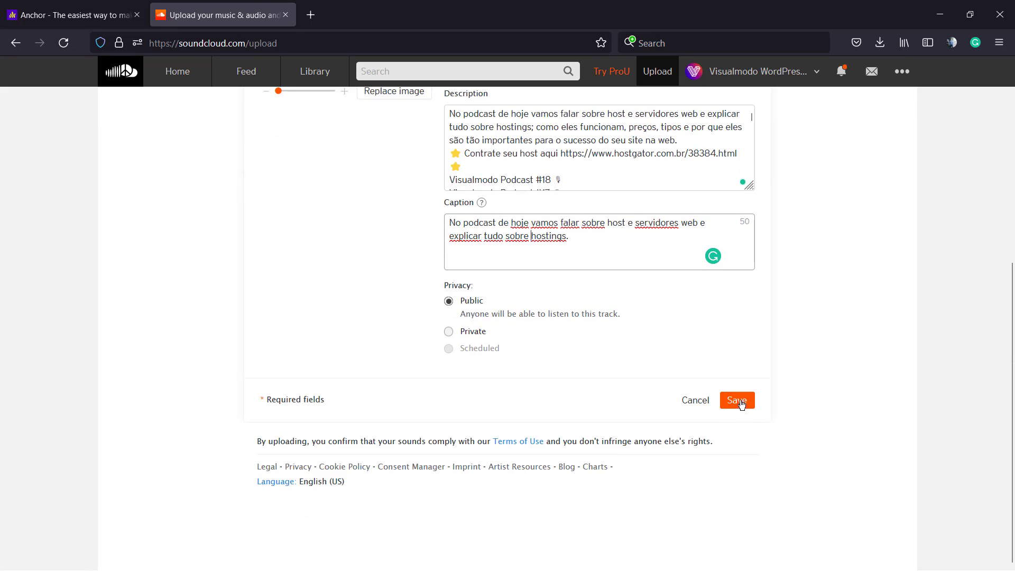
click(739, 402)
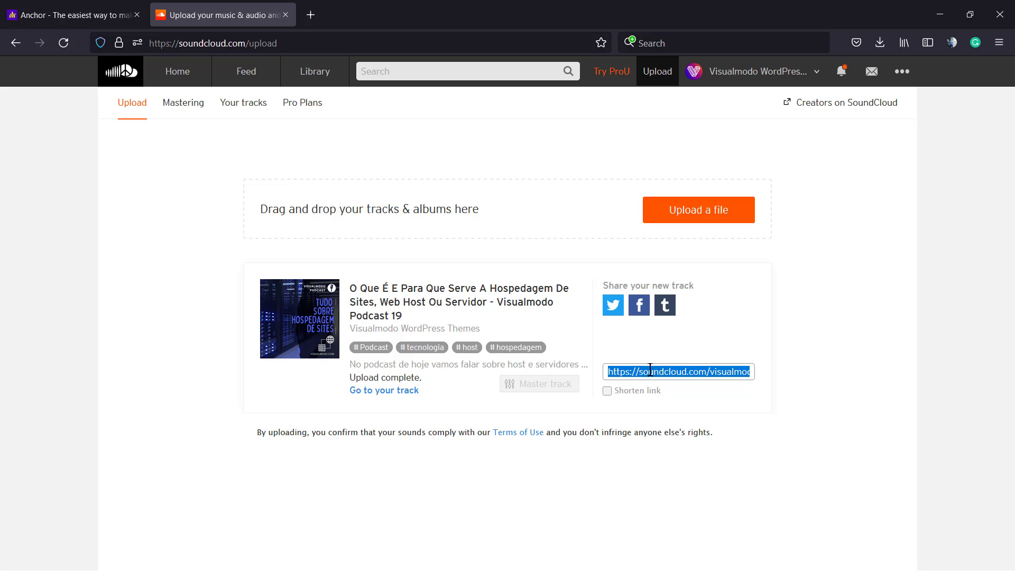
click(515, 385)
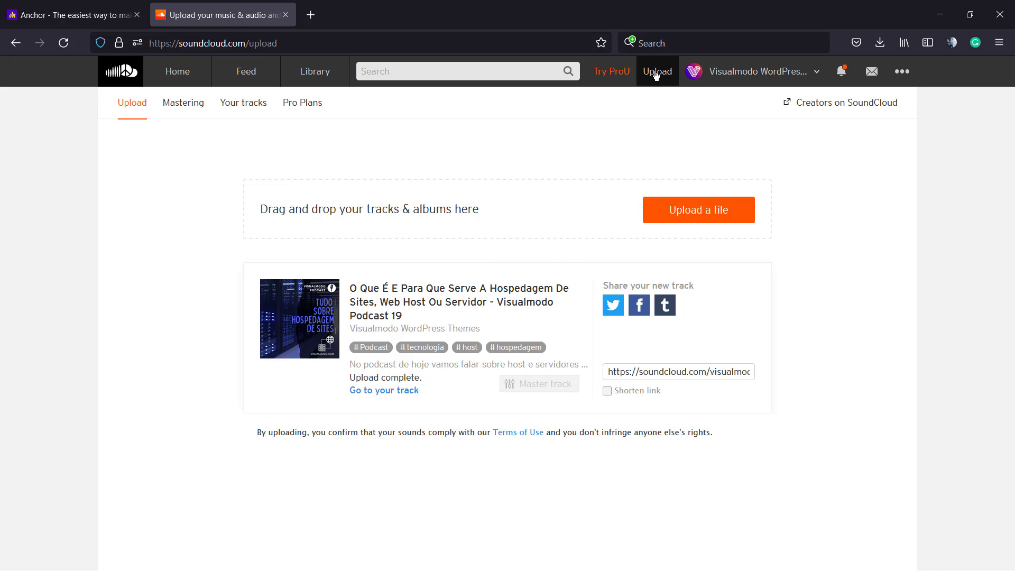
- Go to the profile page and look through its Playlists and All tabs
click(772, 77)
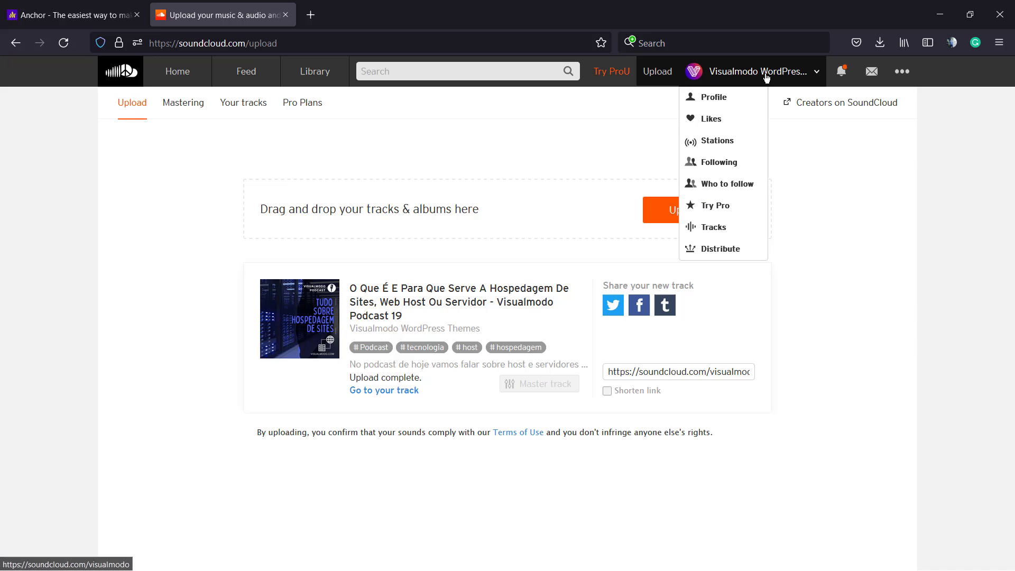
click(715, 98)
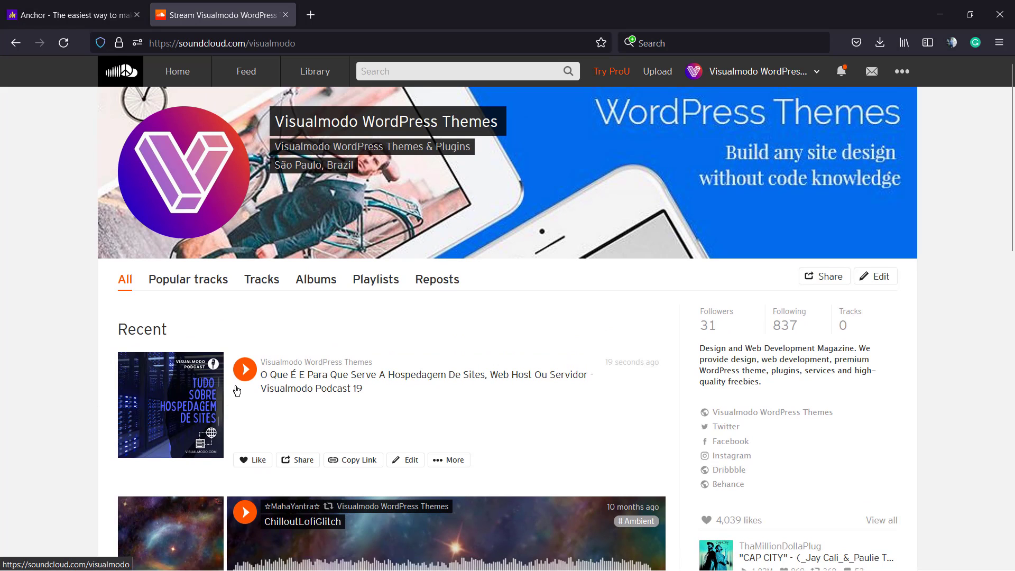
click(370, 281)
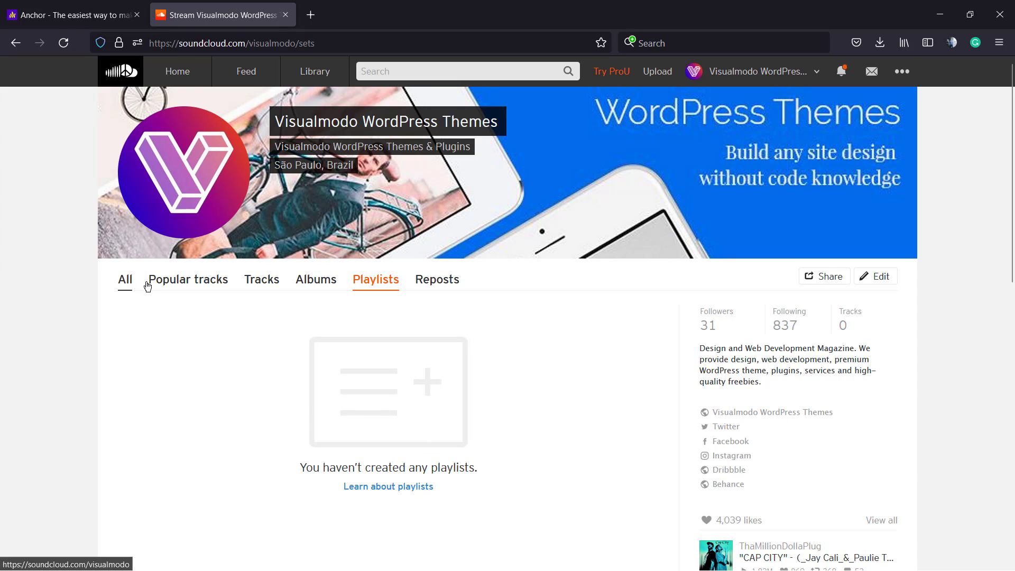
click(125, 279)
- Confirm Visualmodo Podcast 19 tops the recent tracks, opening and closing its More menu
scroll(297, 356, down, 5)
scroll(298, 358, up, 5)
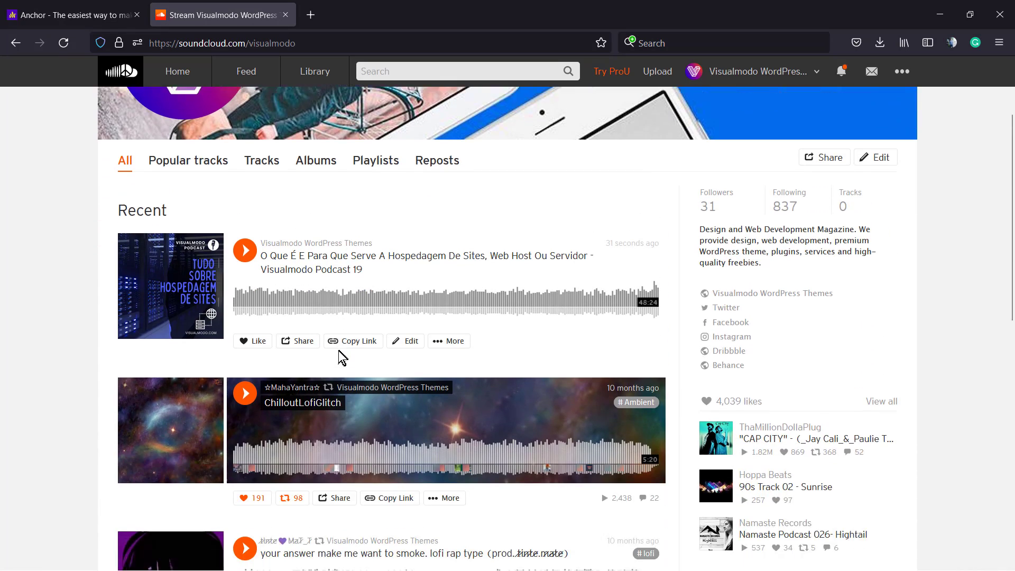
scroll(317, 339, down, 3)
scroll(340, 355, up, 3)
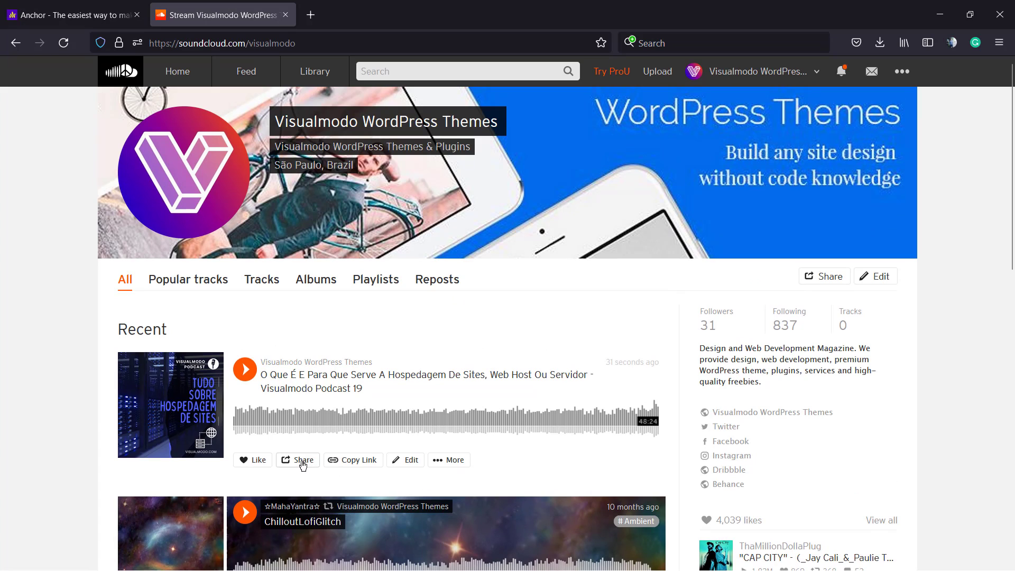
click(447, 464)
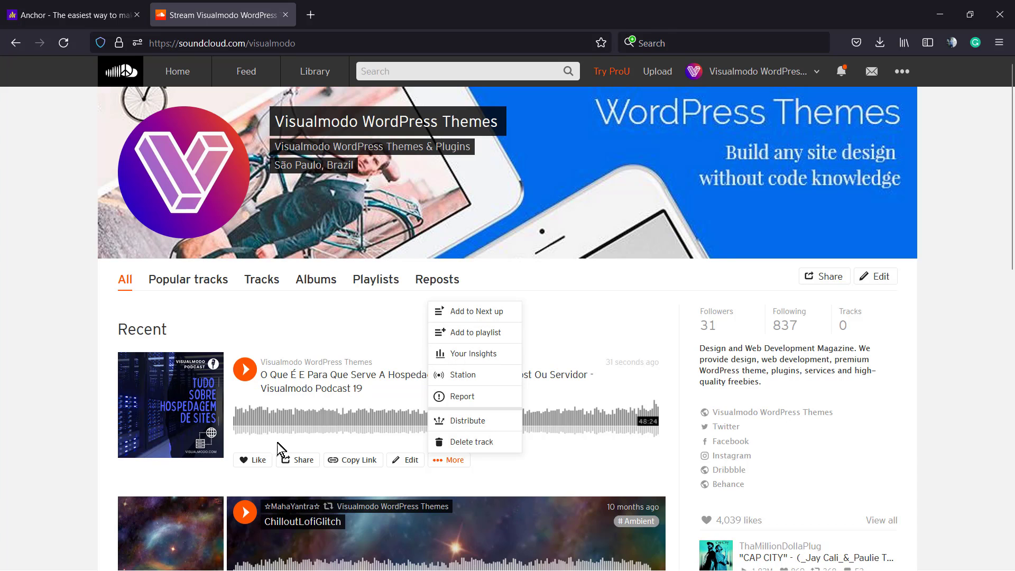
click(2, 451)
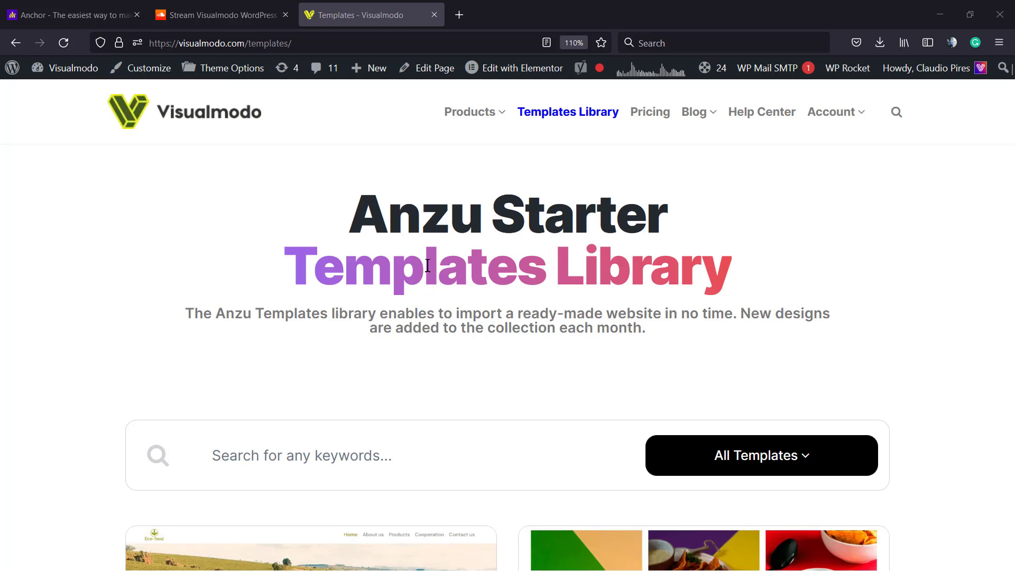
scroll(409, 272, down, 15)
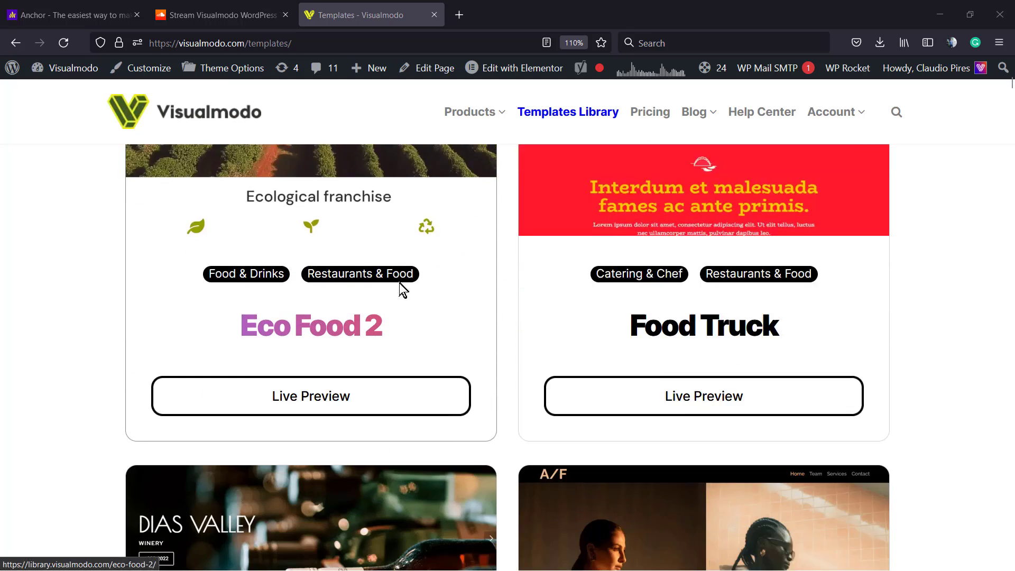
scroll(401, 288, down, 15)
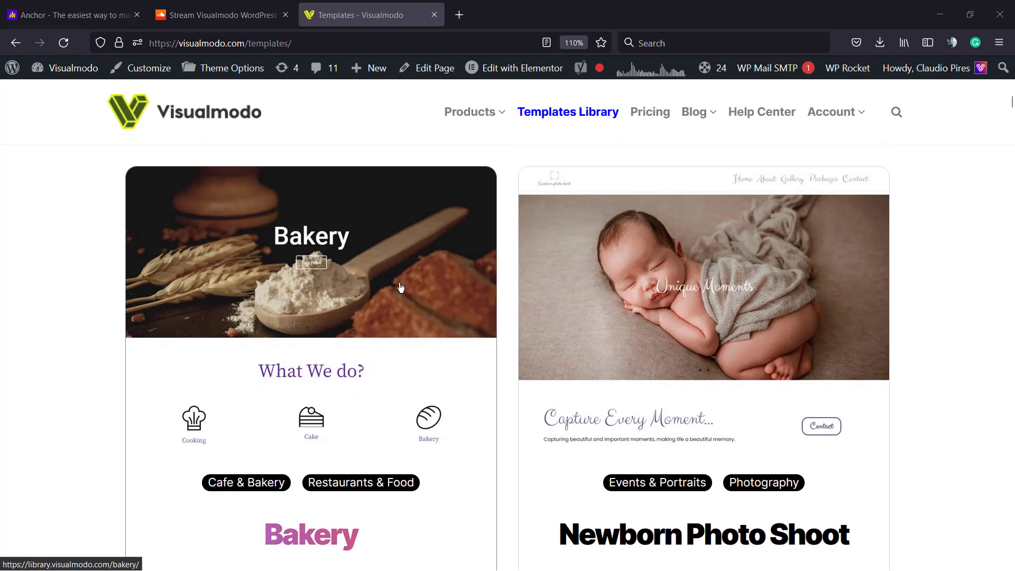
scroll(401, 287, down, 15)
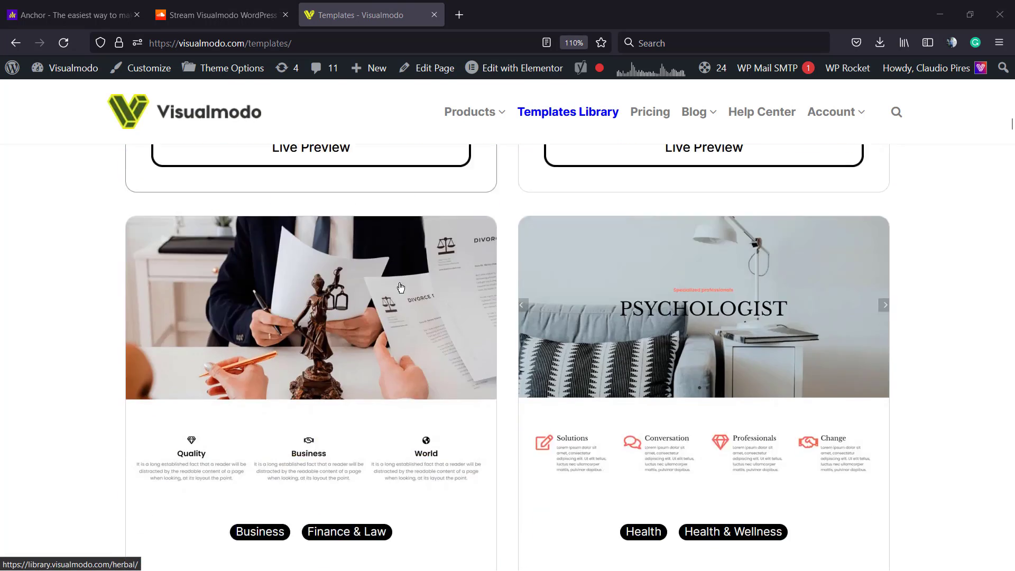
scroll(402, 288, down, 5)
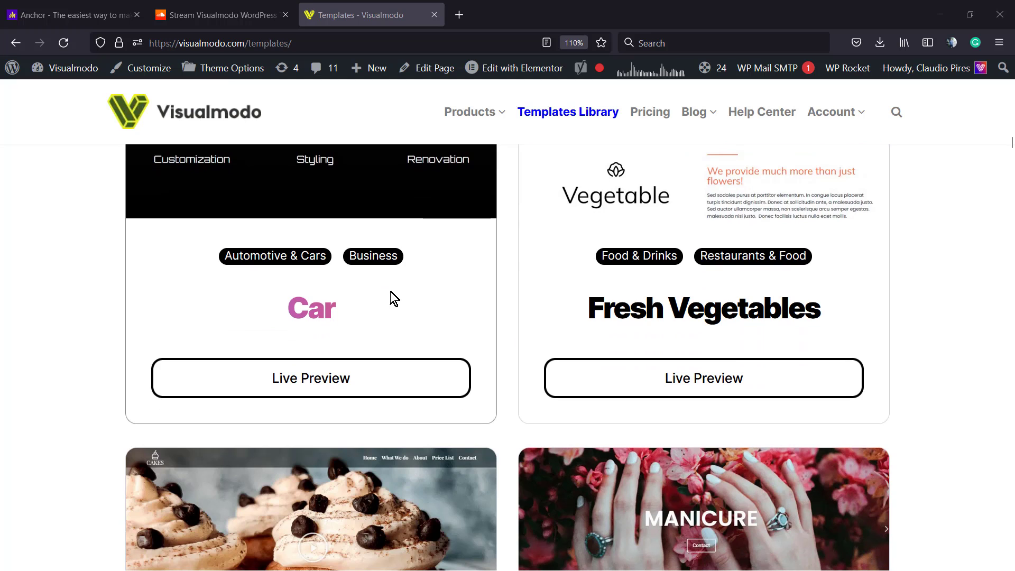
scroll(518, 370, down, 10)
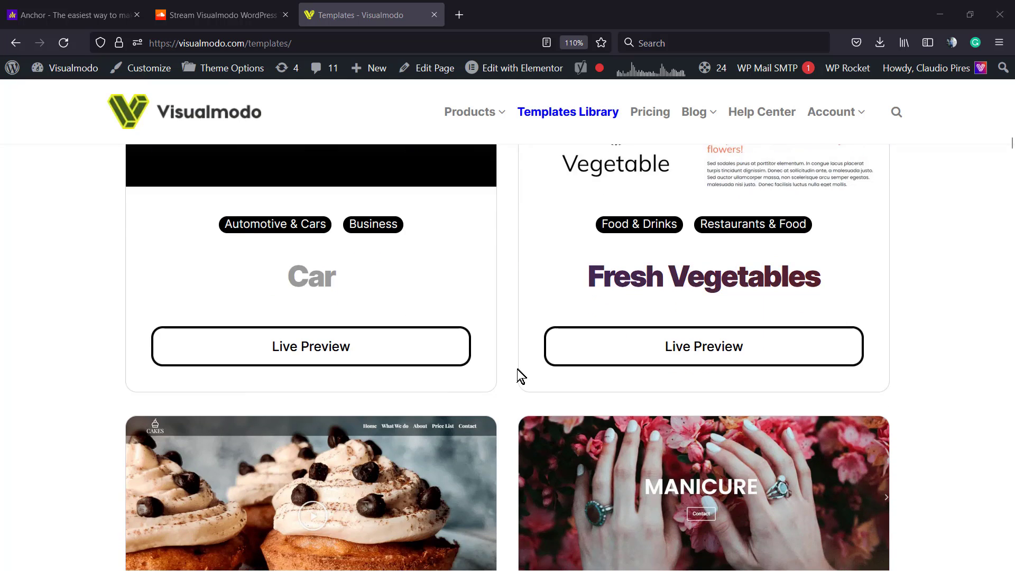
scroll(521, 339, down, 8)
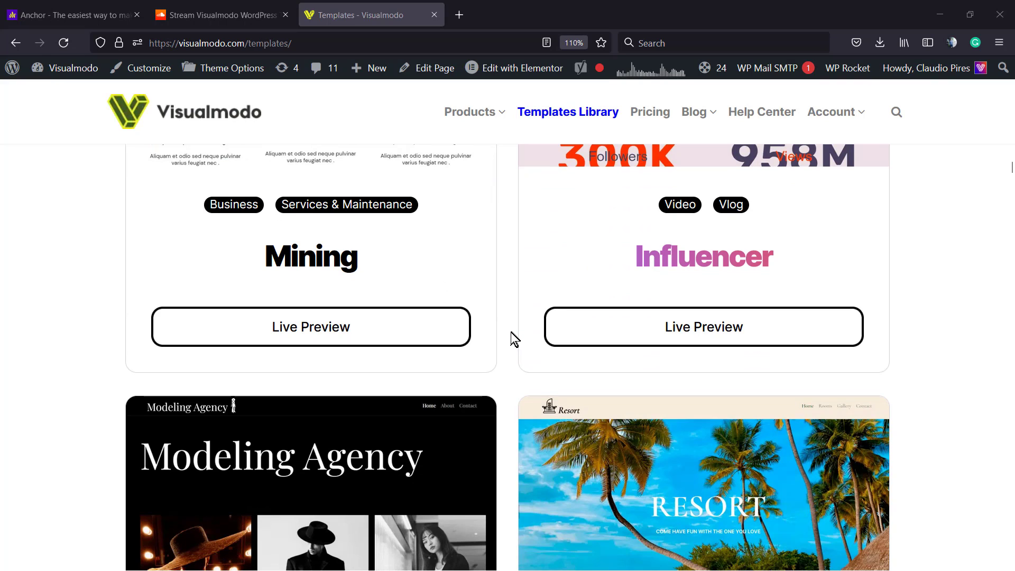
scroll(512, 339, down, 3)
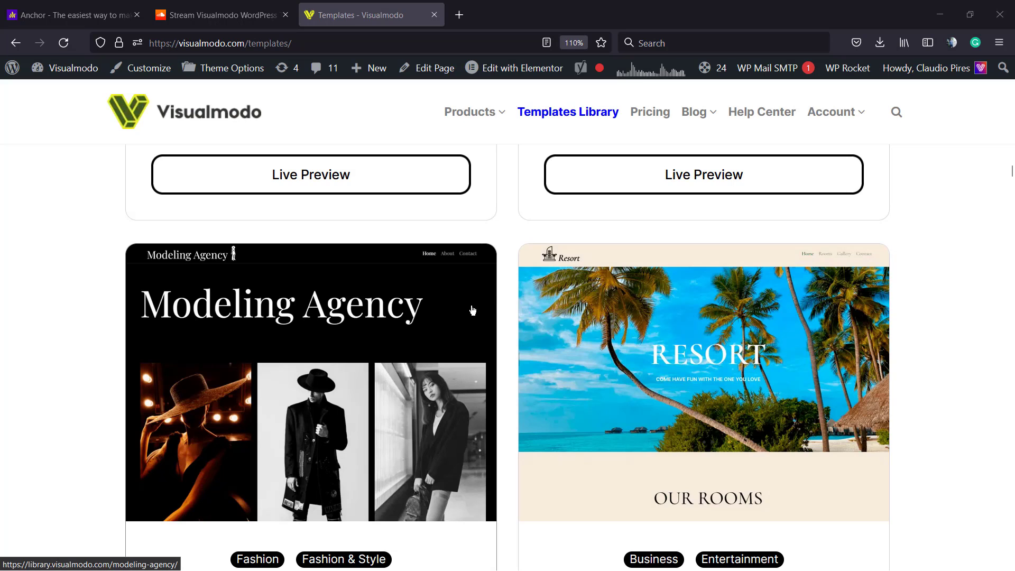
scroll(517, 301, down, 8)
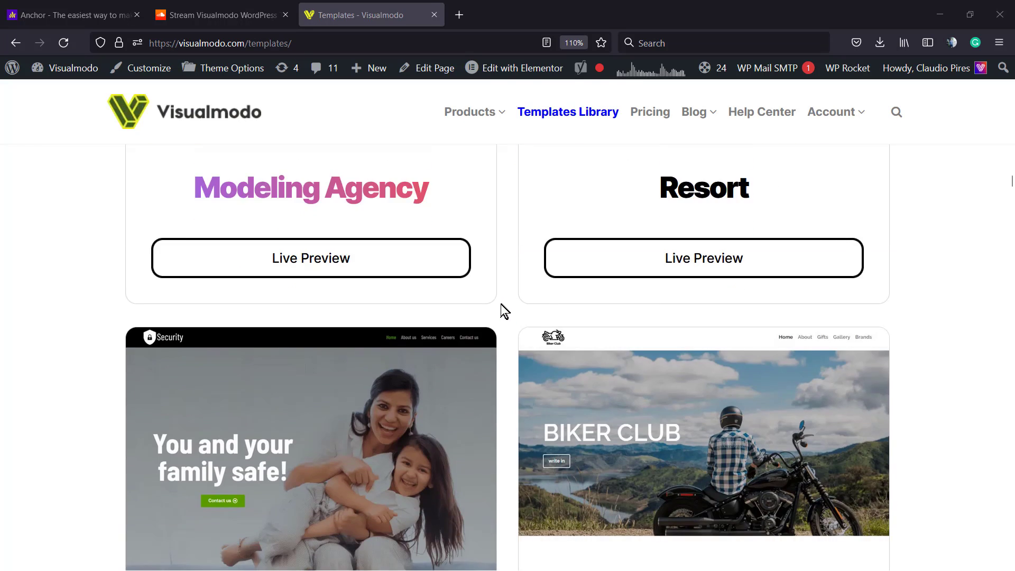
scroll(503, 309, down, 8)
scroll(496, 307, down, 11)
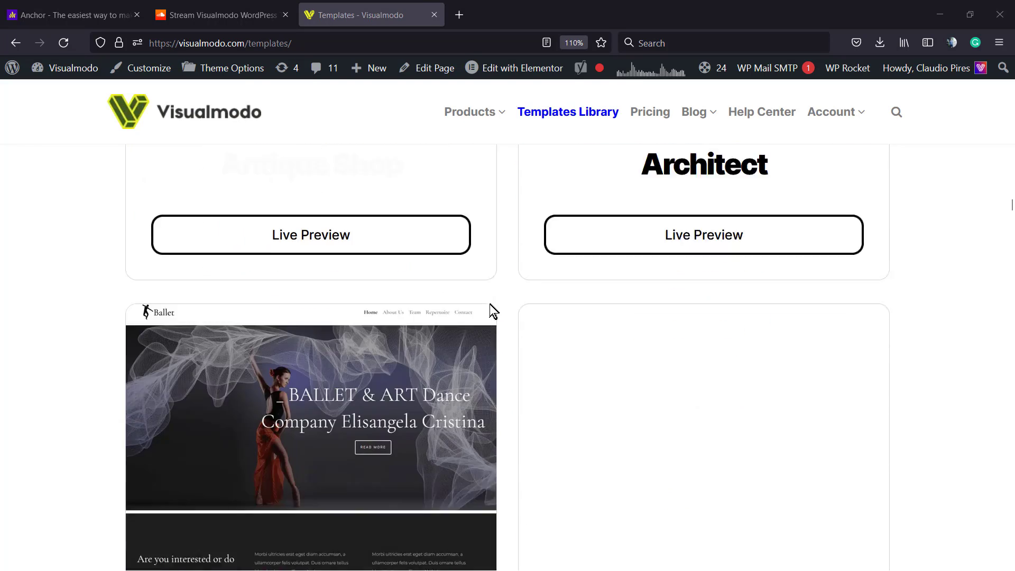
scroll(486, 304, down, 20)
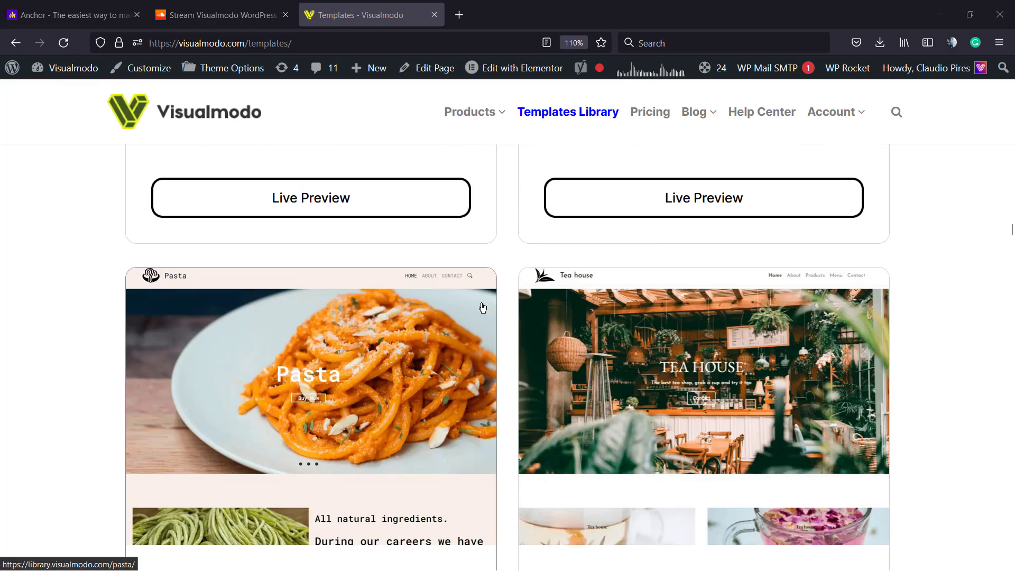
scroll(481, 309, down, 20)
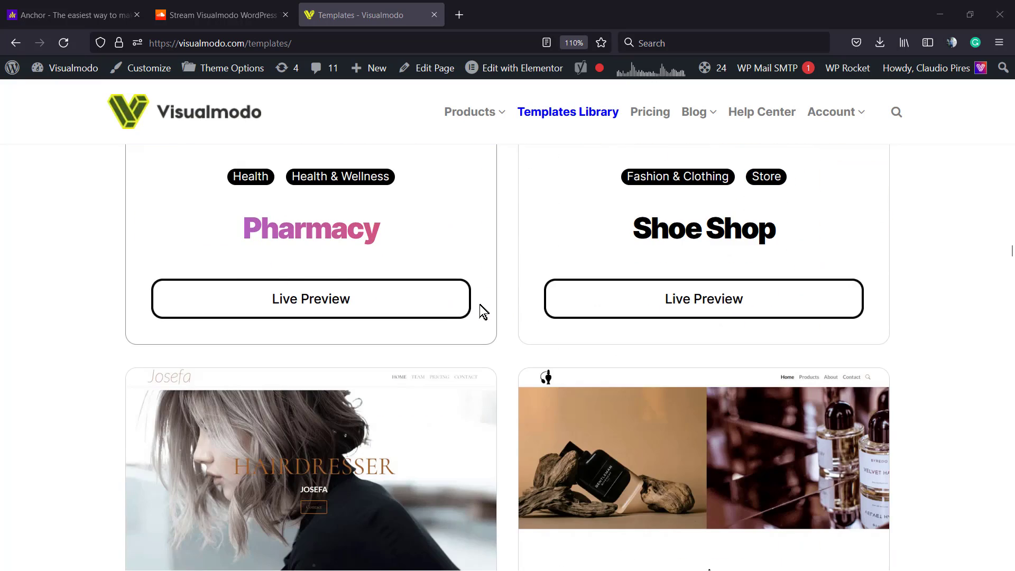
scroll(494, 335, down, 20)
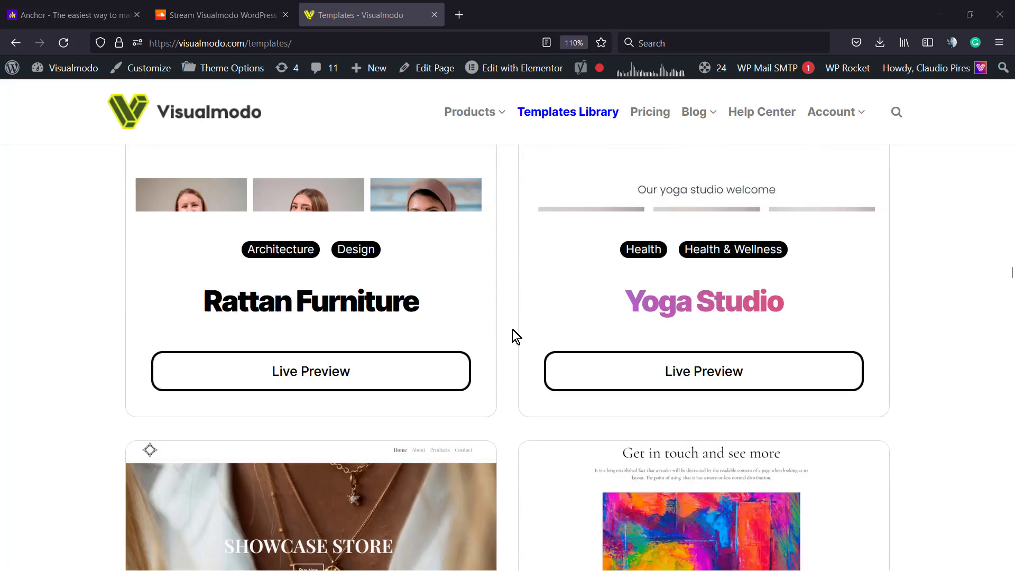
scroll(517, 337, down, 20)
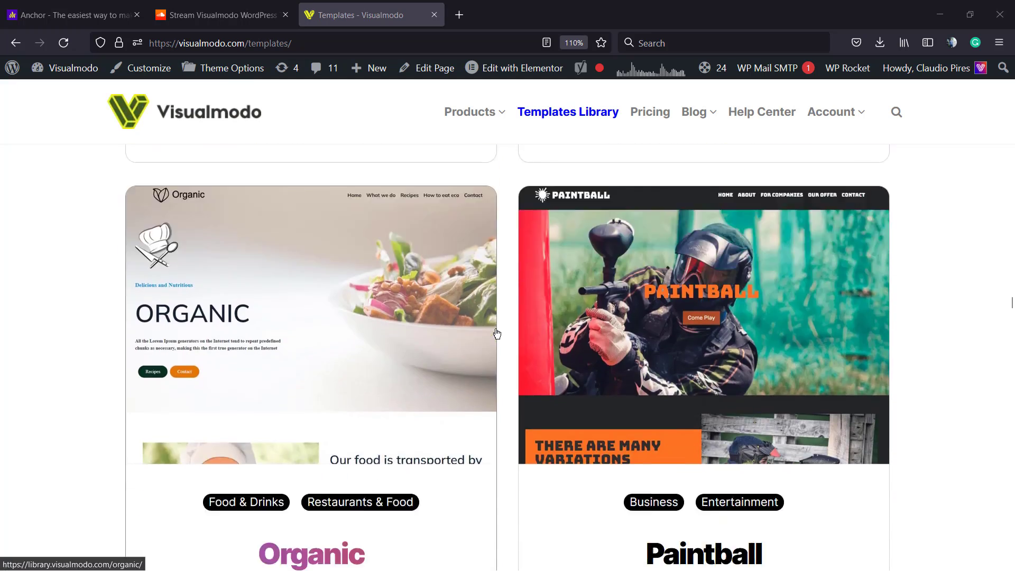
scroll(497, 333, down, 10)
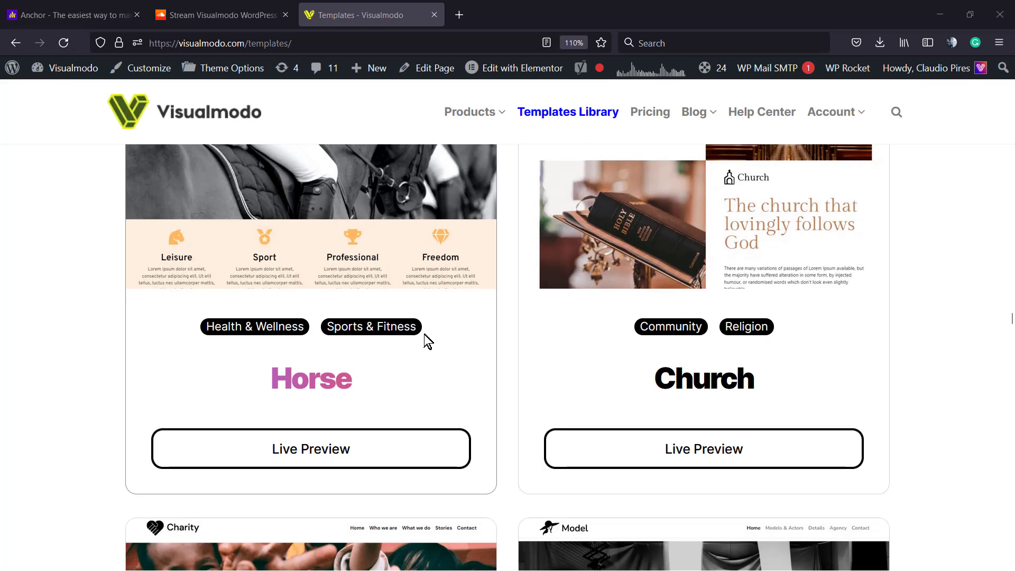